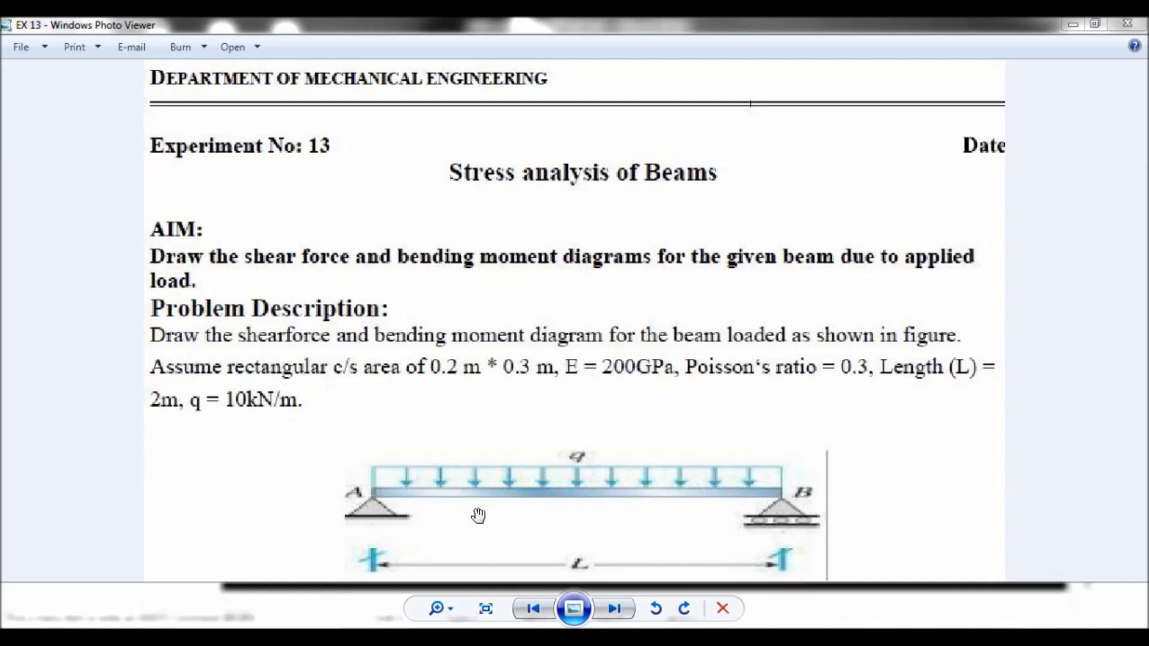
Switch to the CASA Word file showing the Ex 13 reactions RA = RB = 10 KN
click(457, 629)
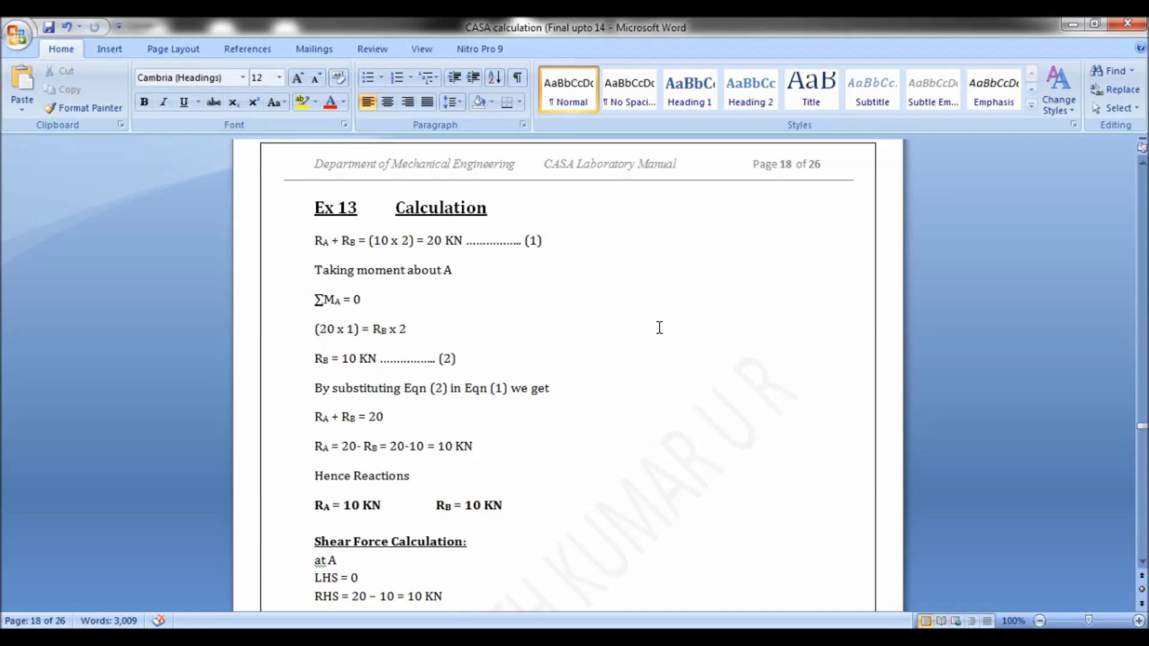
Scroll past page 18's reaction, shear and moment work to page 19's 5 KN-m maximum moment
scroll(662, 329, down, 1)
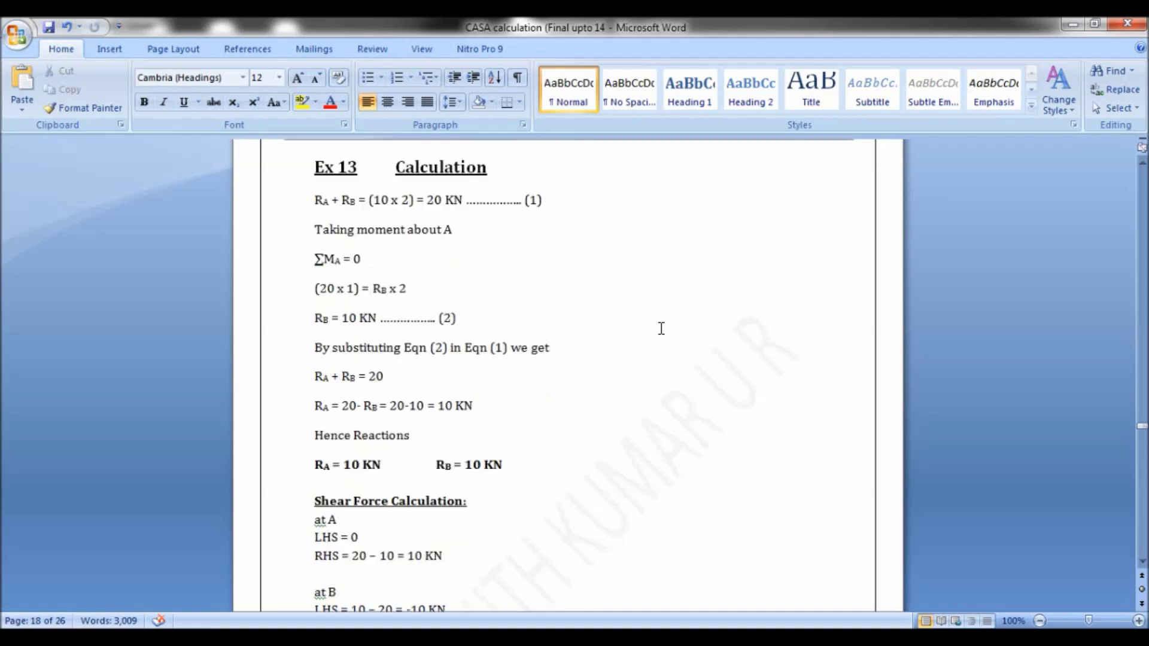
scroll(662, 329, down, 3)
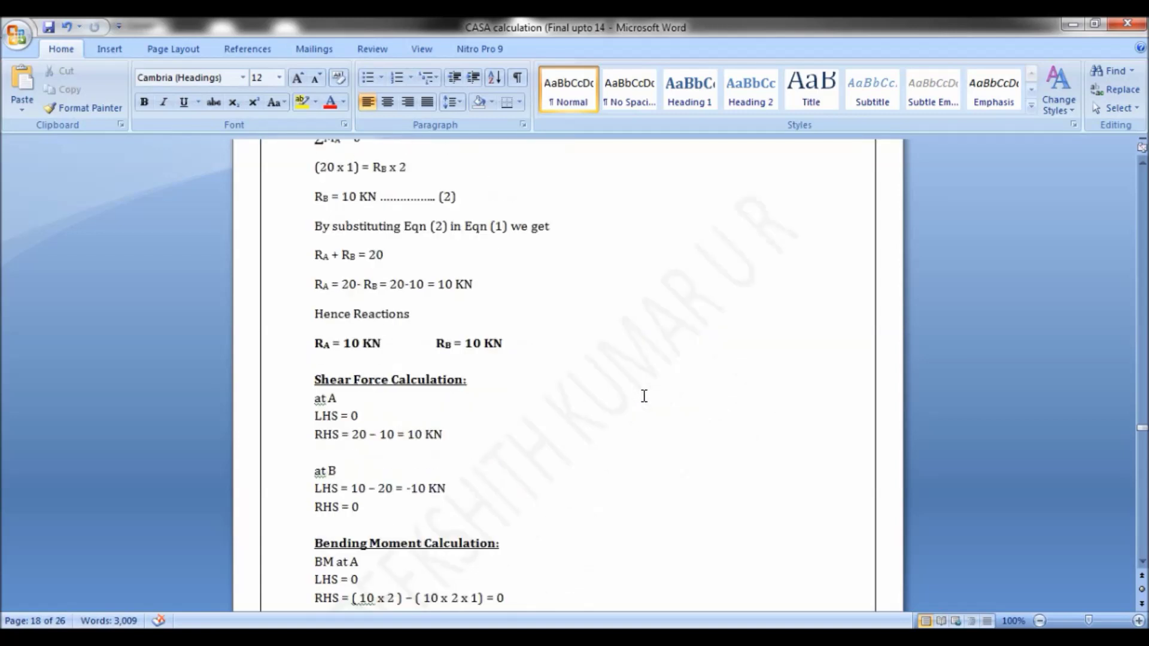
scroll(644, 396, down, 1)
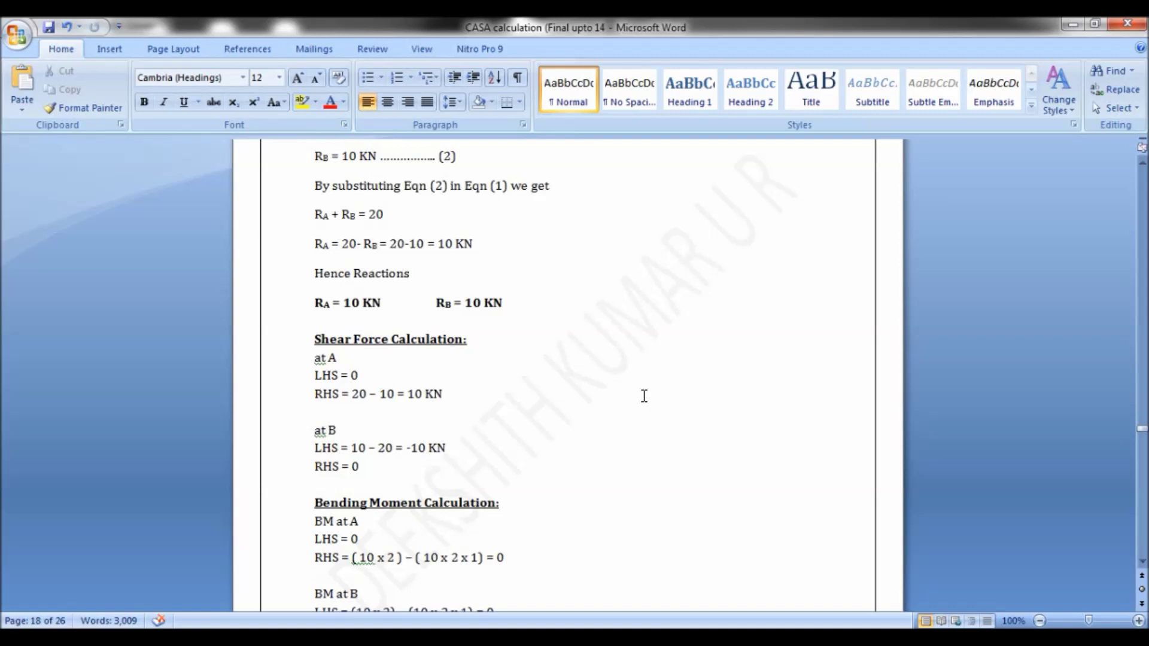
scroll(482, 411, down, 3)
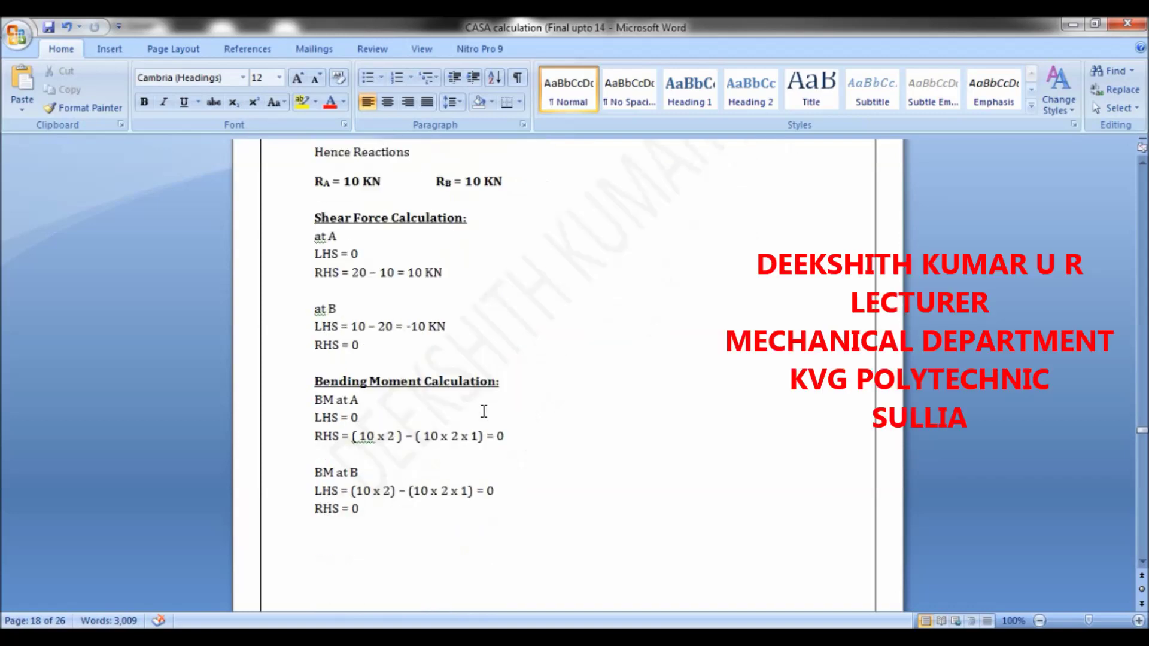
scroll(456, 456, down, 4)
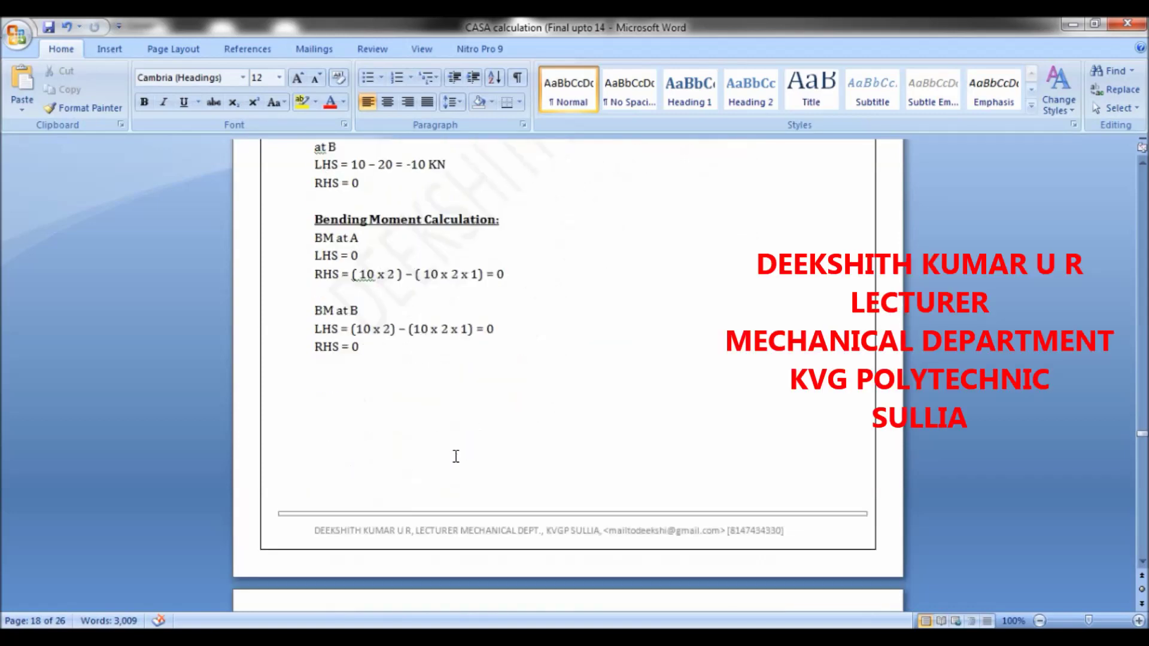
scroll(456, 456, down, 4)
scroll(456, 456, up, 4)
Review the SFD & BMD diagrams and TABULAR COLUMN results, then bring ANSYS Multiphysics forward
scroll(455, 456, down, 10)
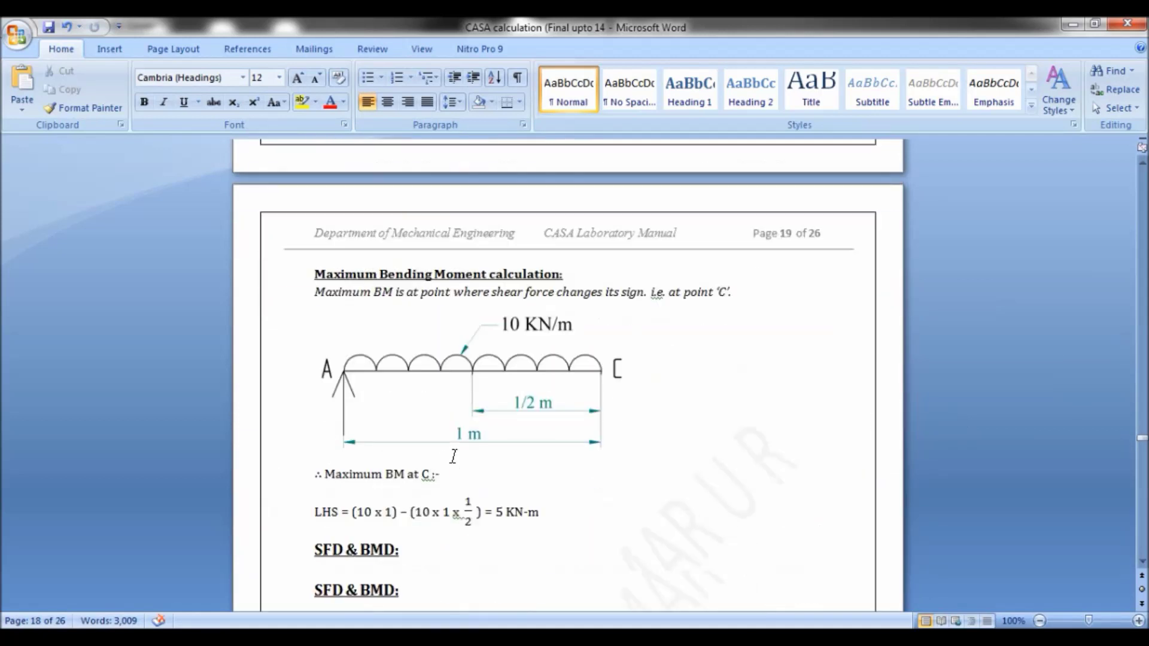
scroll(457, 461, up, 6)
scroll(455, 464, down, 7)
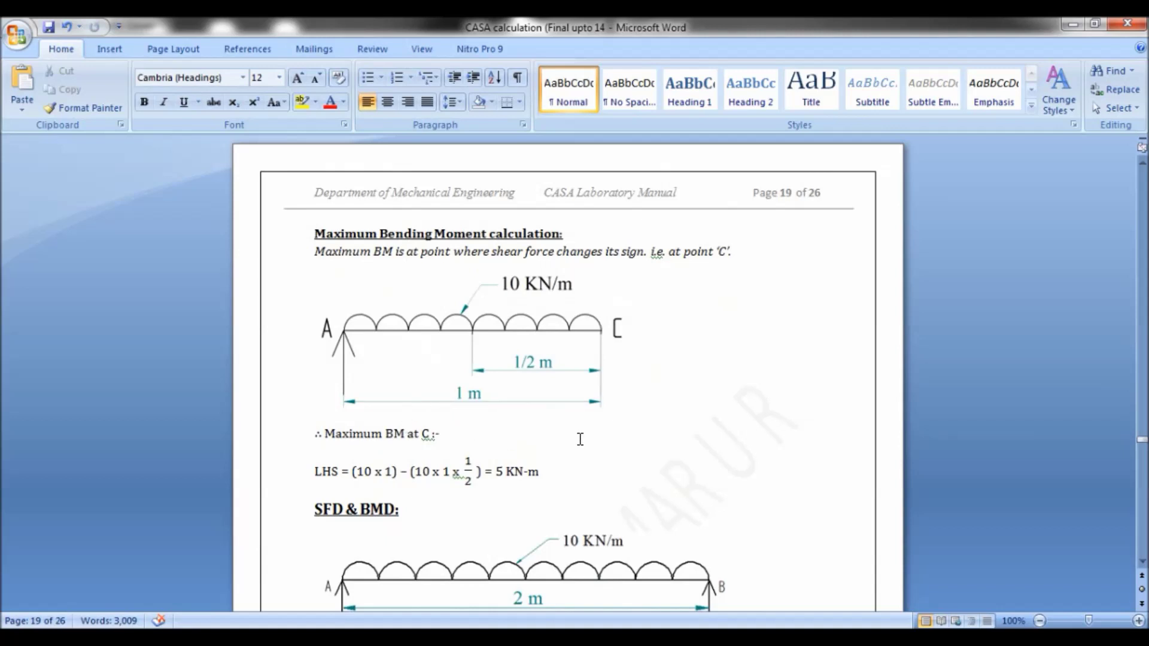
scroll(580, 440, down, 1)
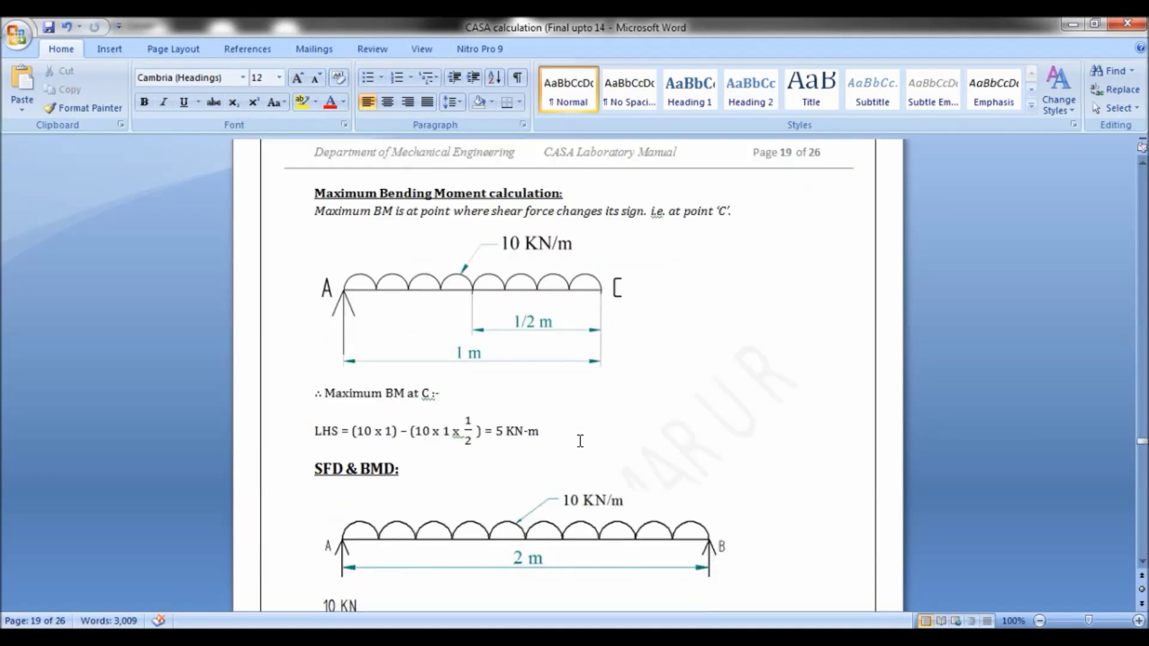
scroll(606, 444, down, 3)
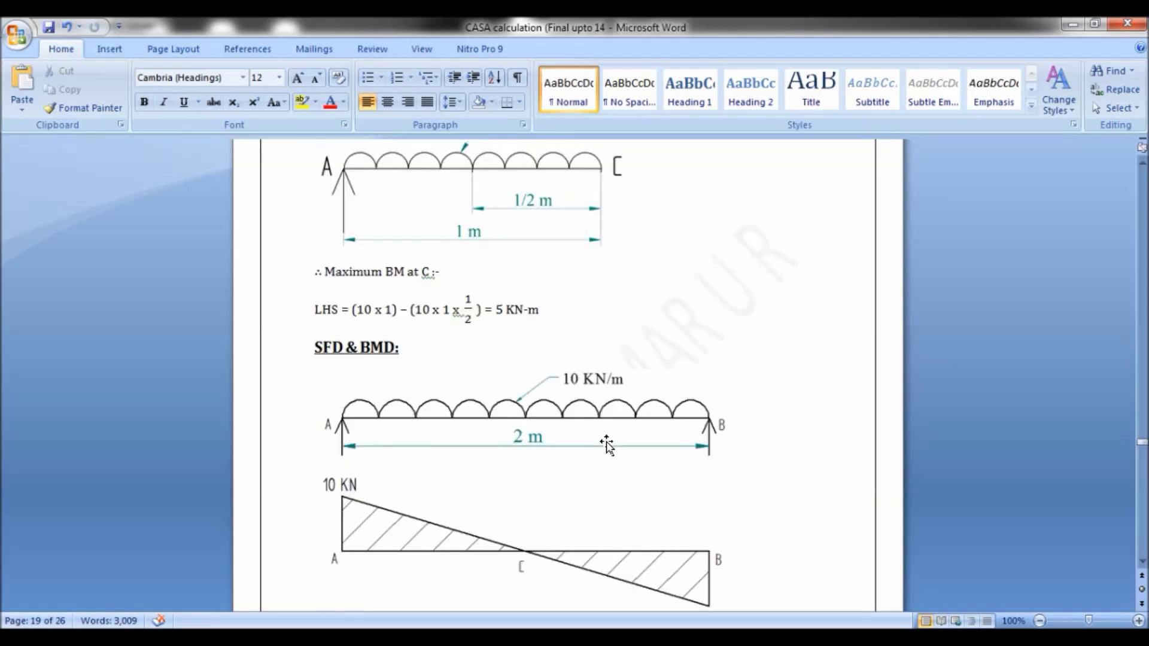
scroll(606, 444, down, 4)
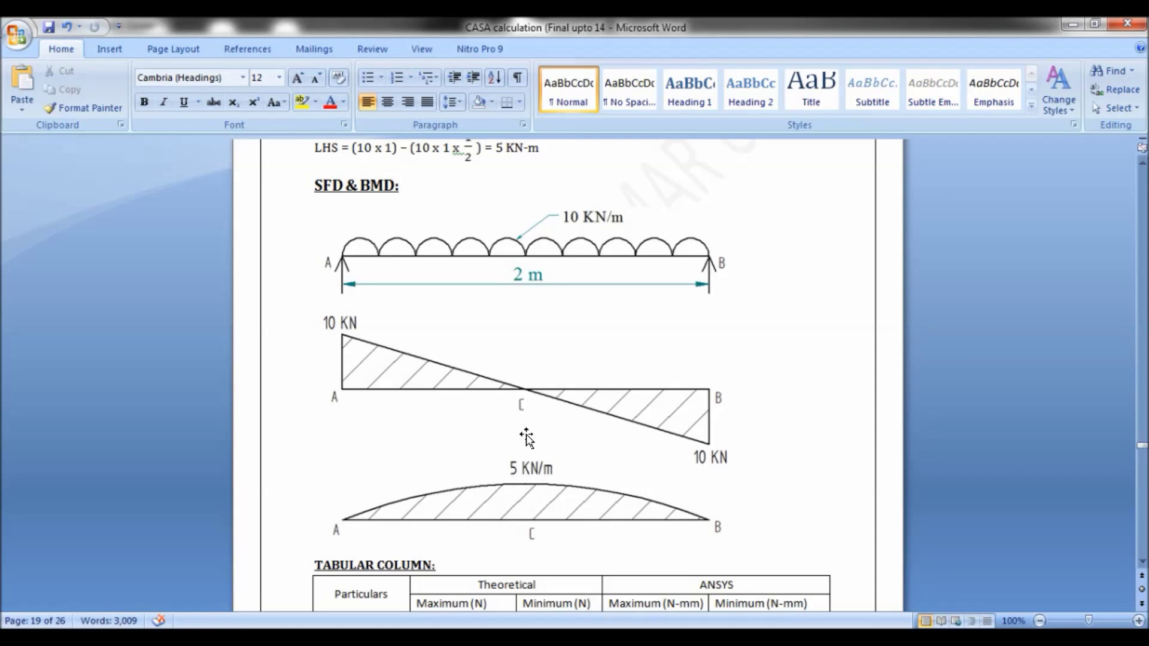
scroll(534, 484, down, 3)
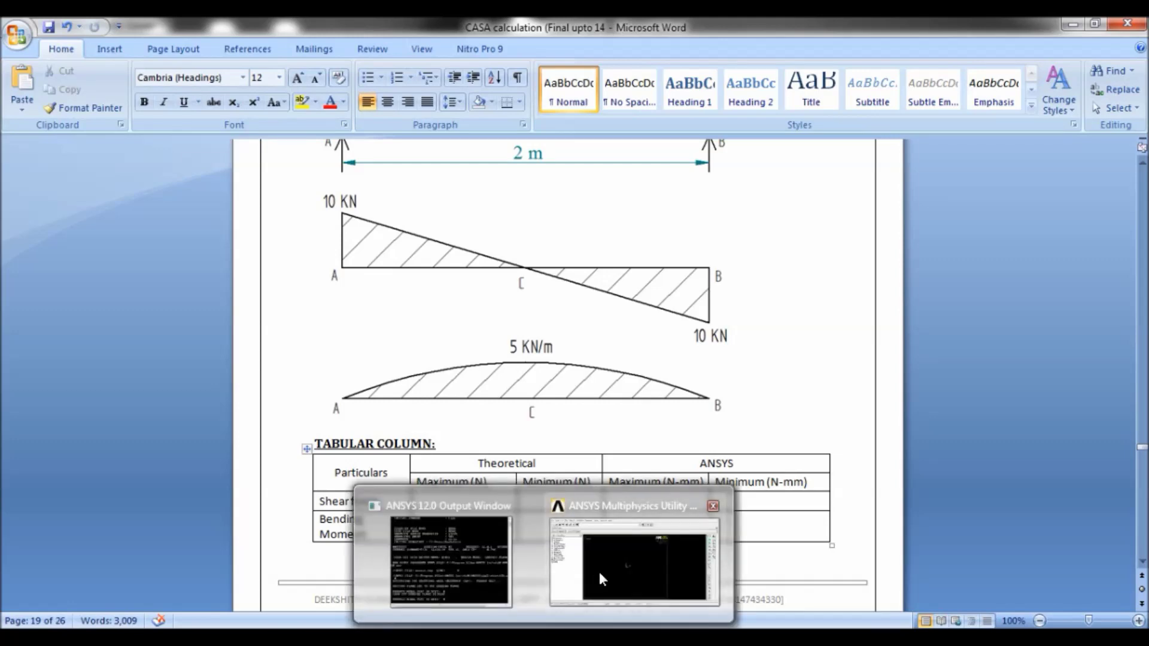
click(598, 572)
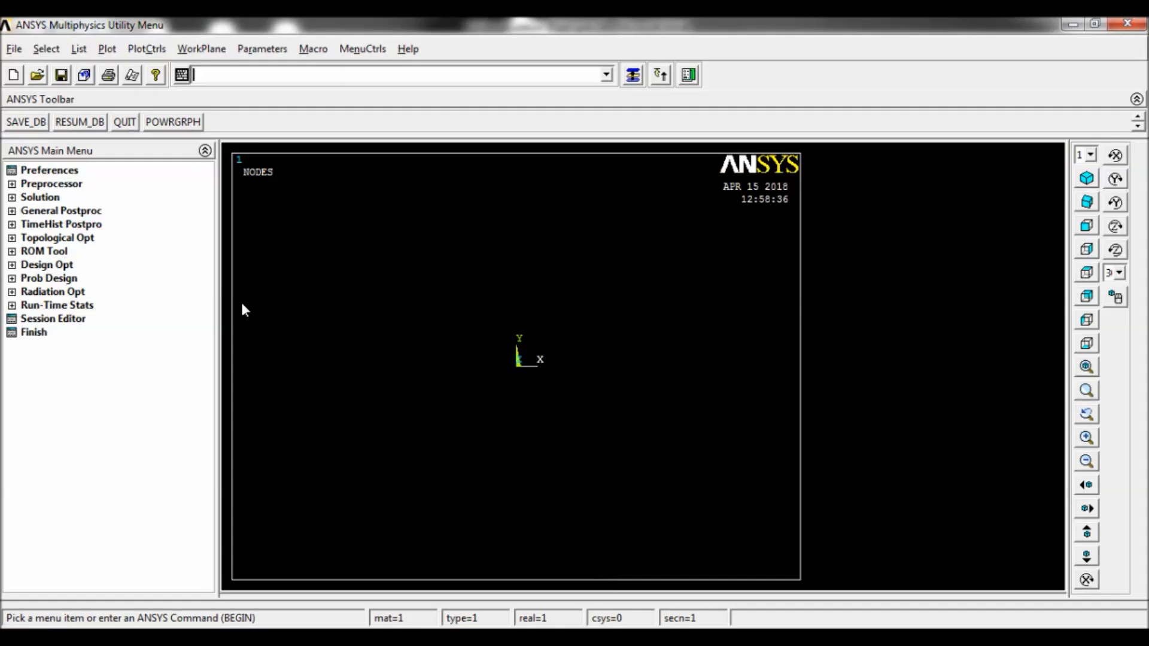
Set the ANSYS preferences to Structural analysis
click(52, 171)
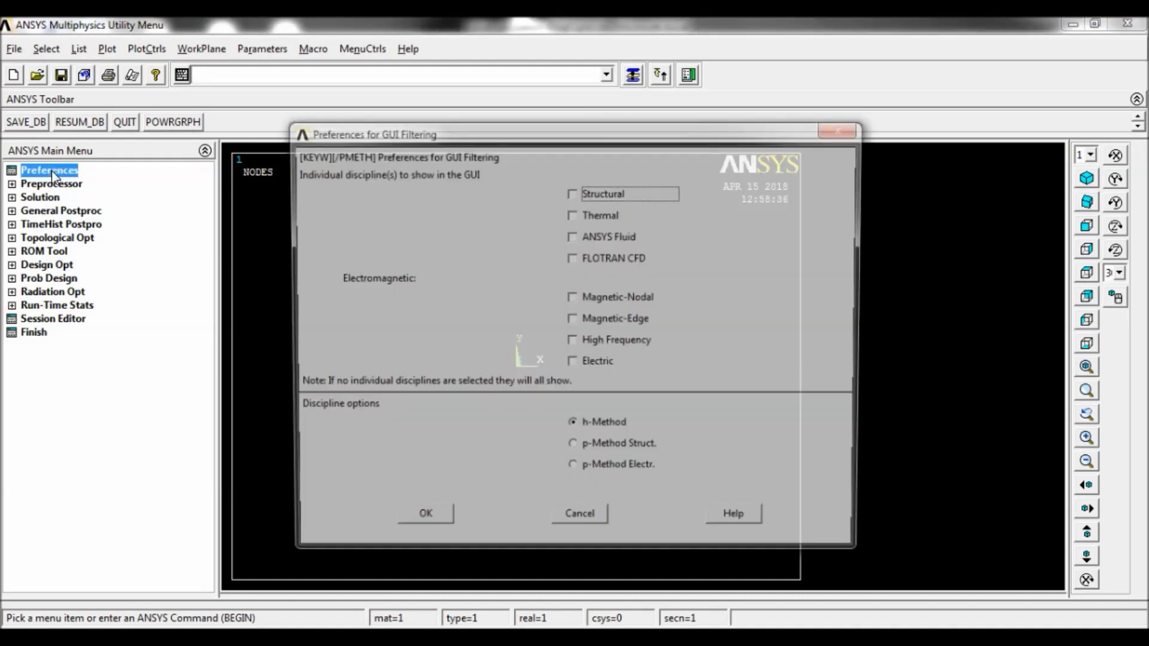
click(577, 198)
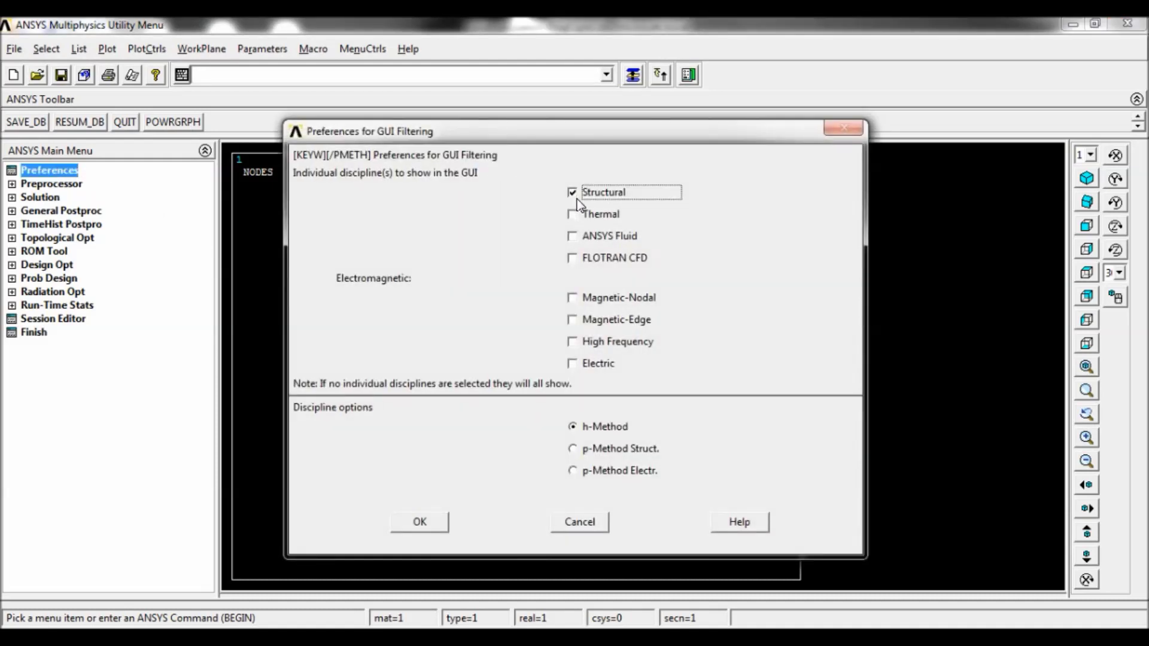
click(421, 523)
Add element type 1 as the Beam 2 node 188 (BEAM188) element
click(71, 184)
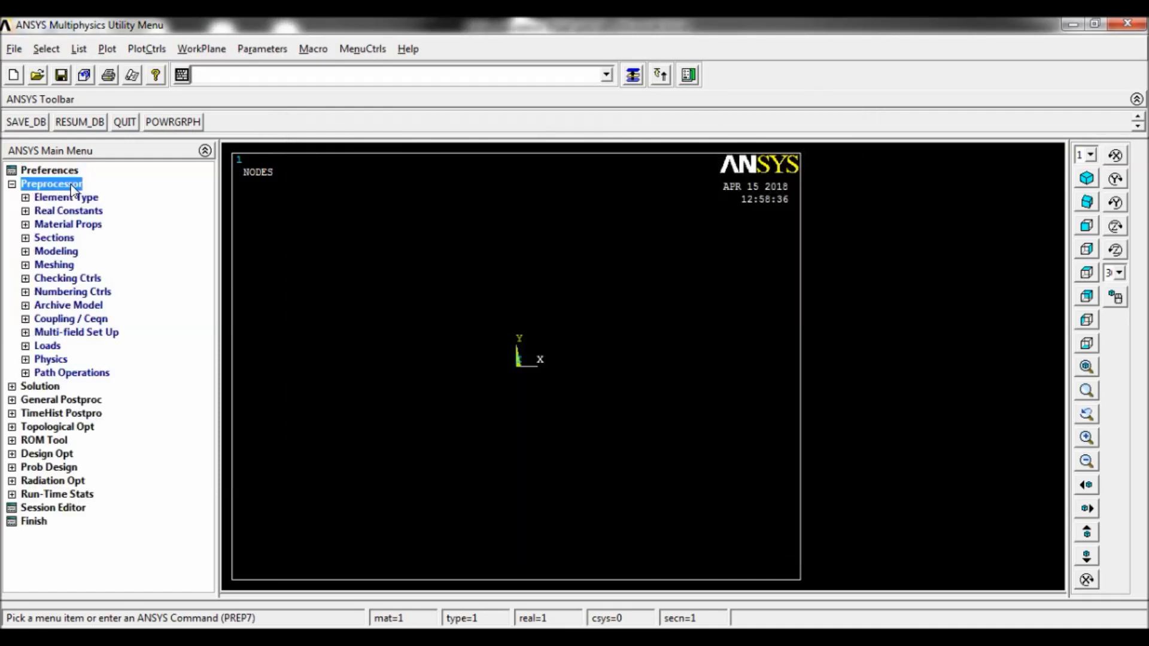
click(67, 198)
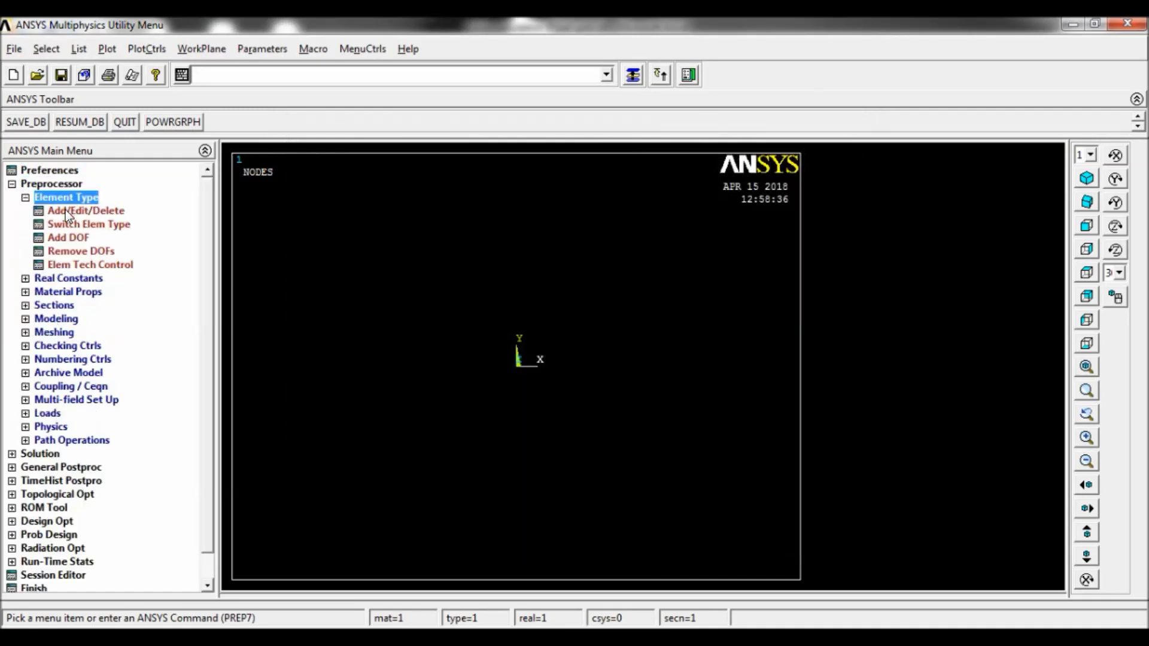
click(66, 210)
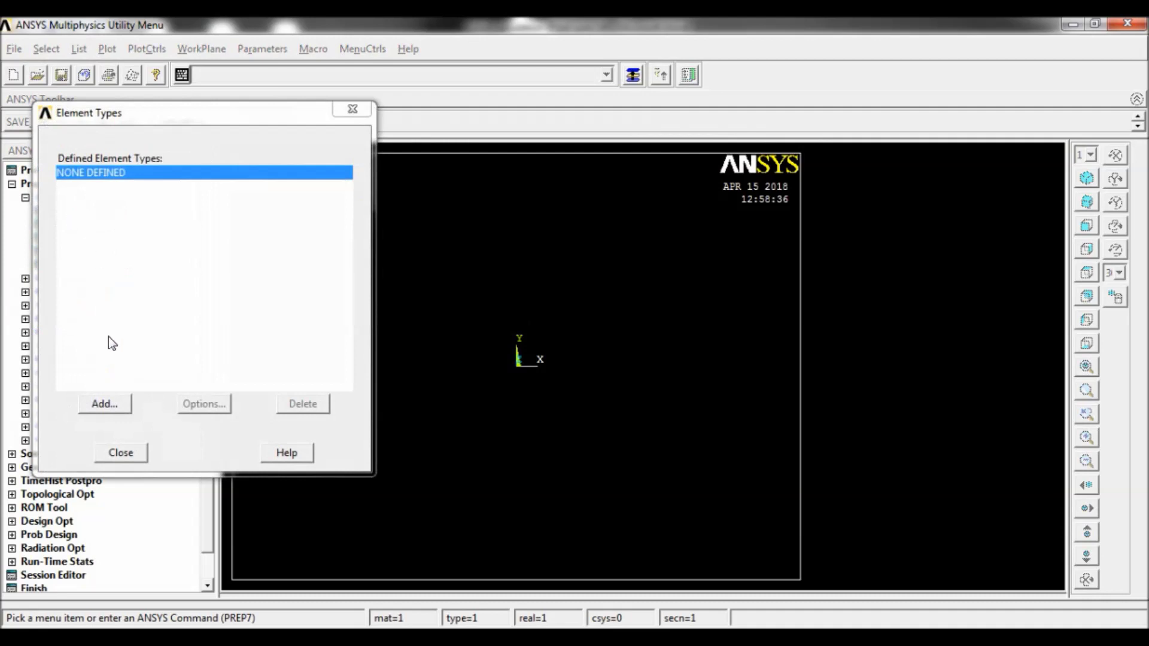
click(106, 404)
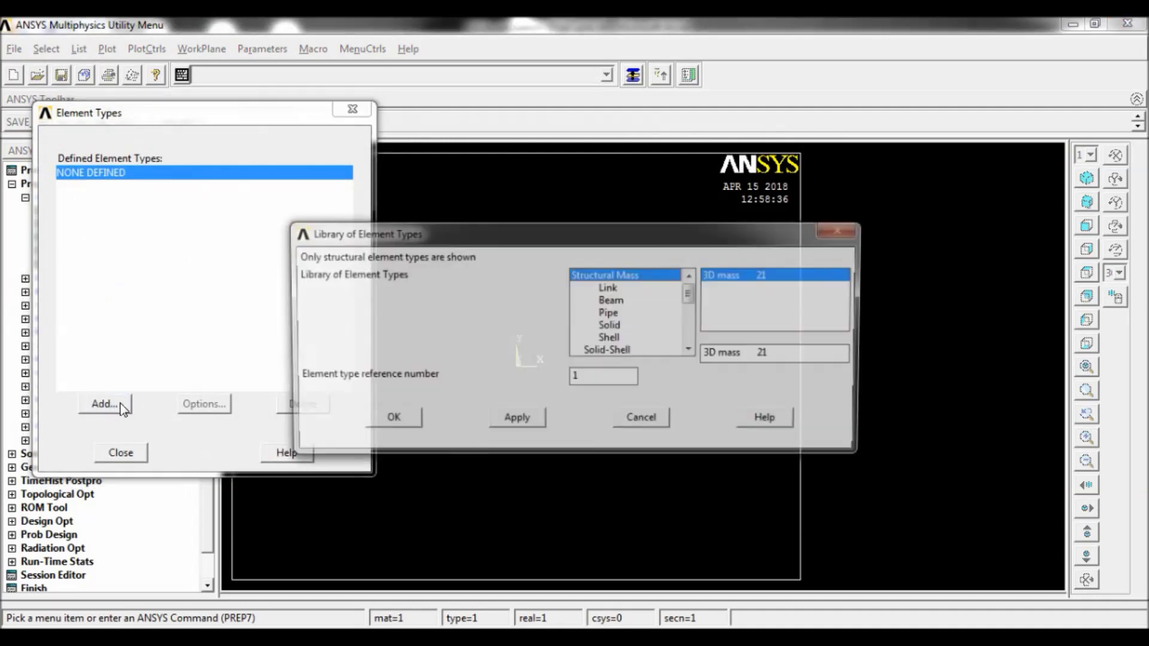
click(611, 300)
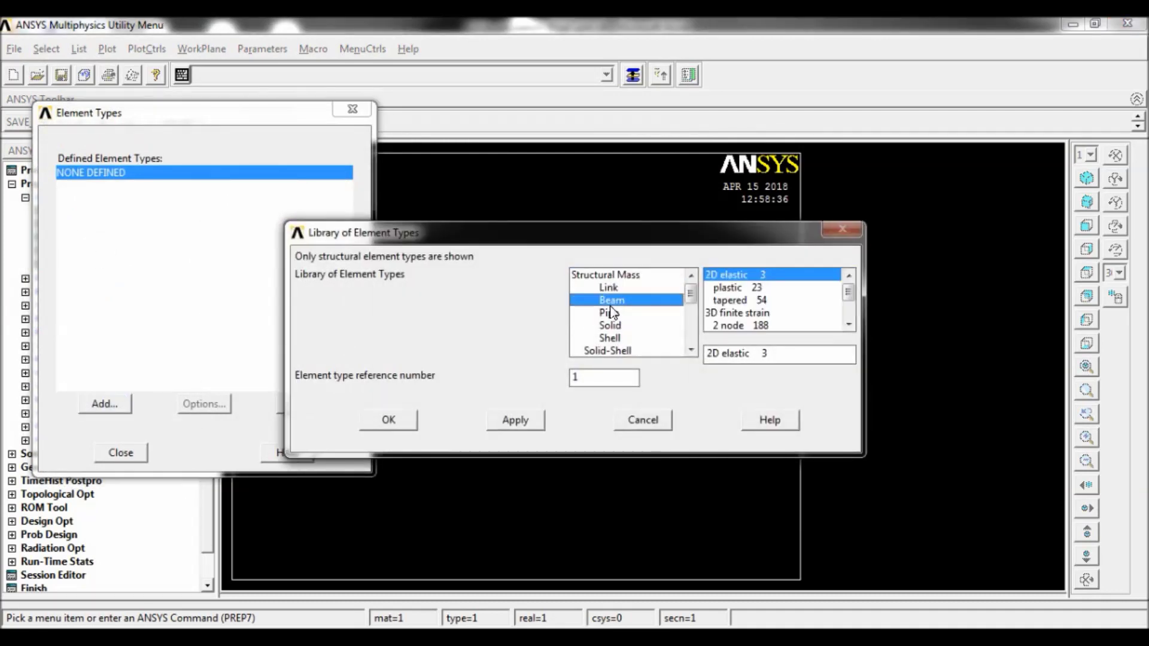
click(731, 327)
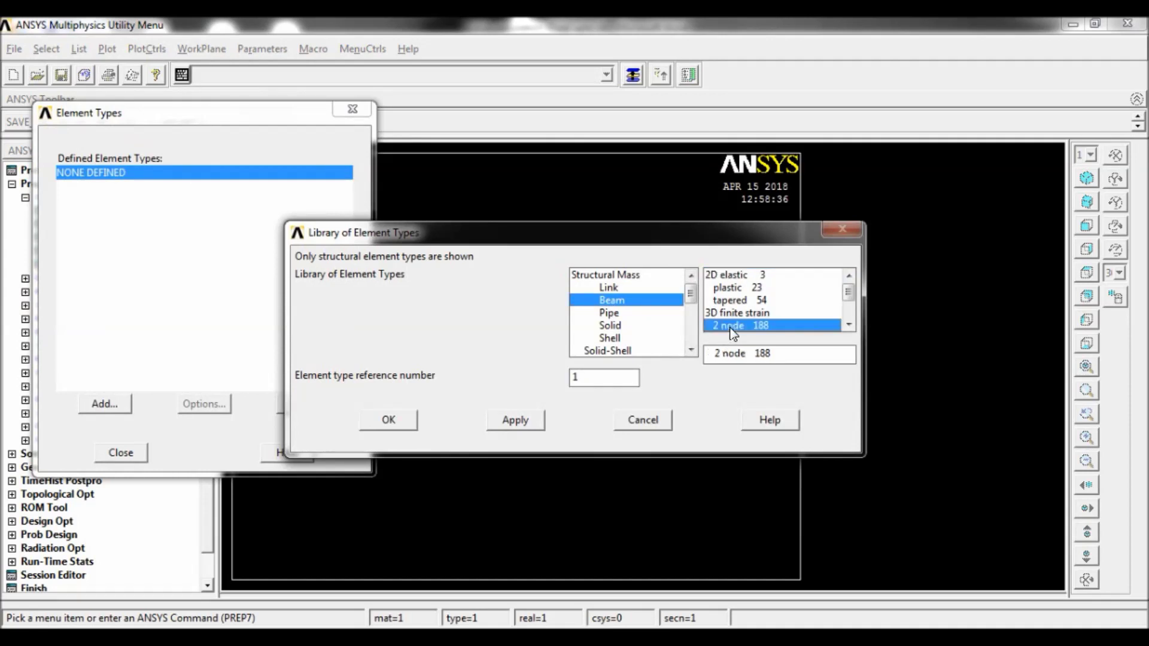
click(388, 420)
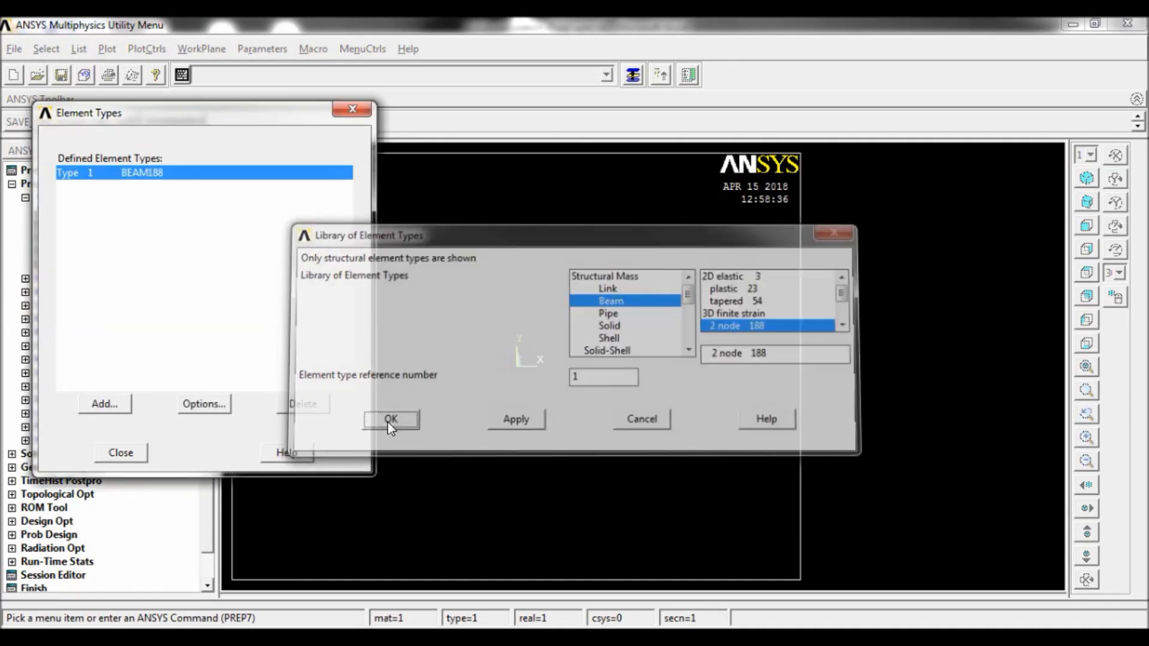
Give material model 1 linear isotropic elastic properties EX = 200E3 and PRXY = 0.3
click(121, 453)
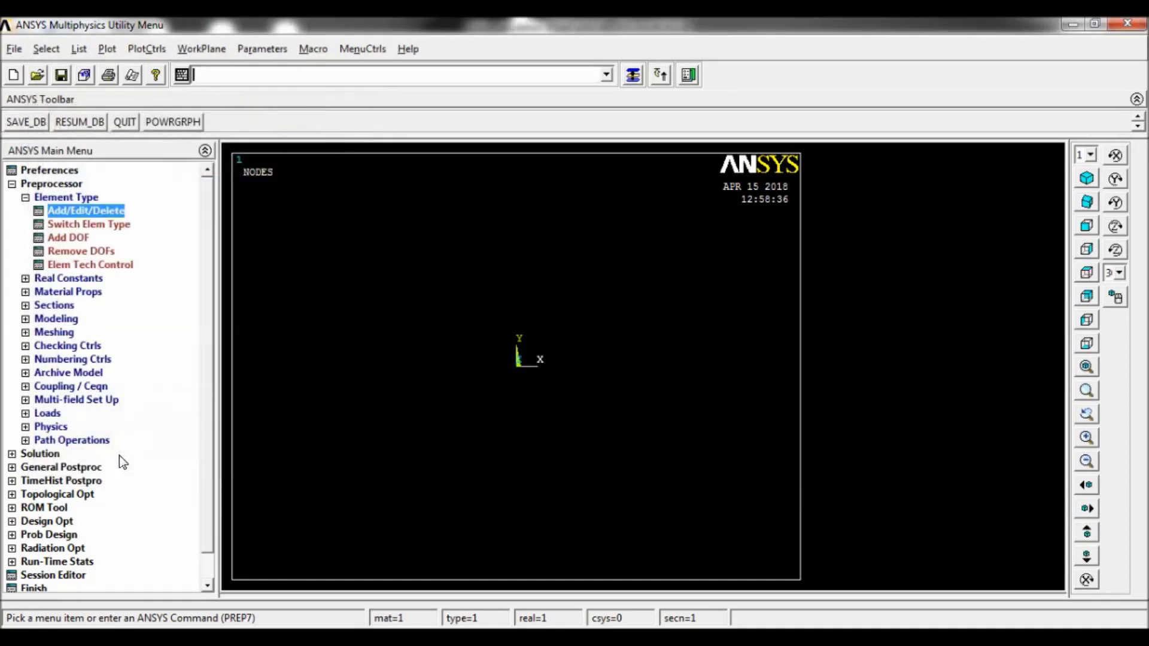
click(62, 293)
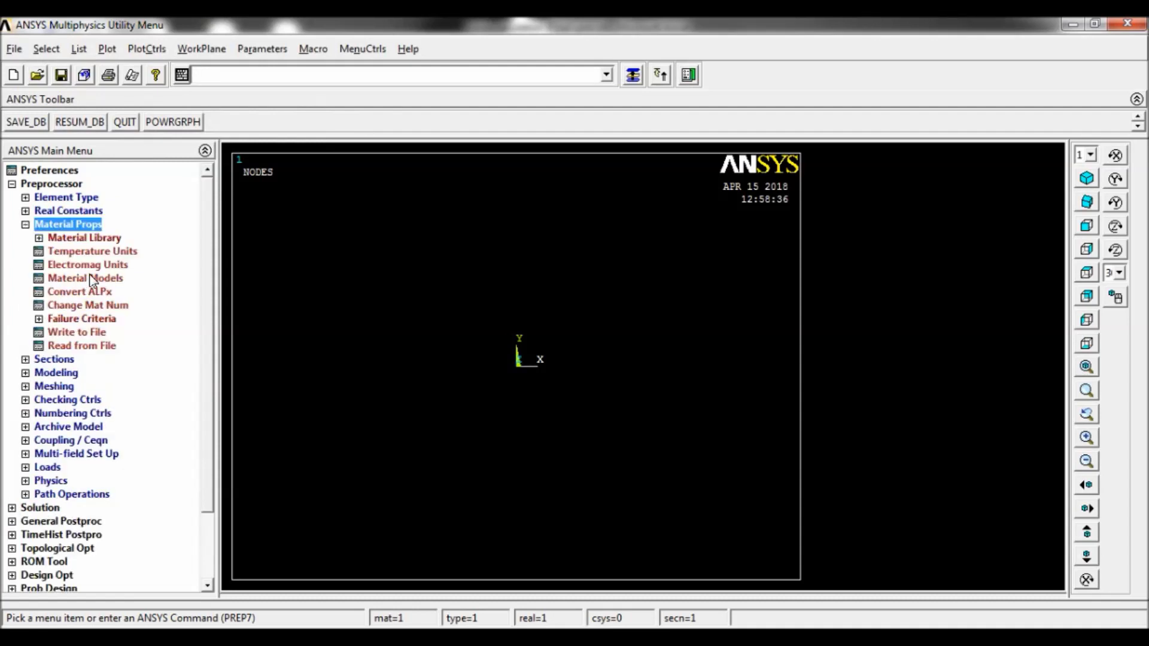
click(91, 282)
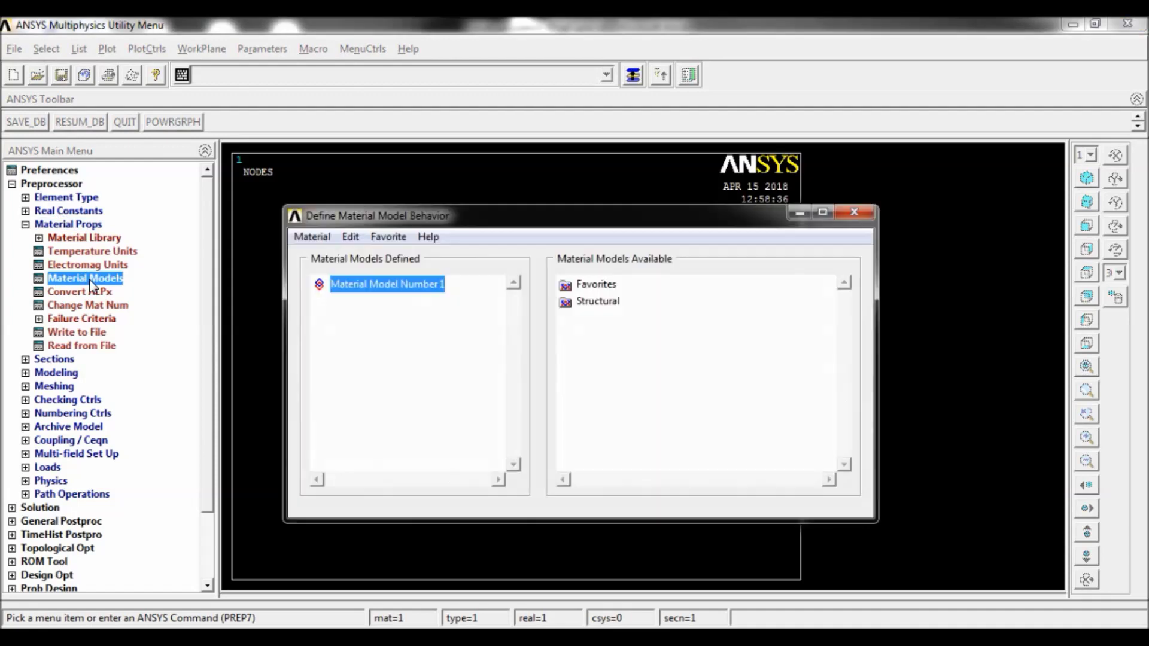
double_click(598, 302)
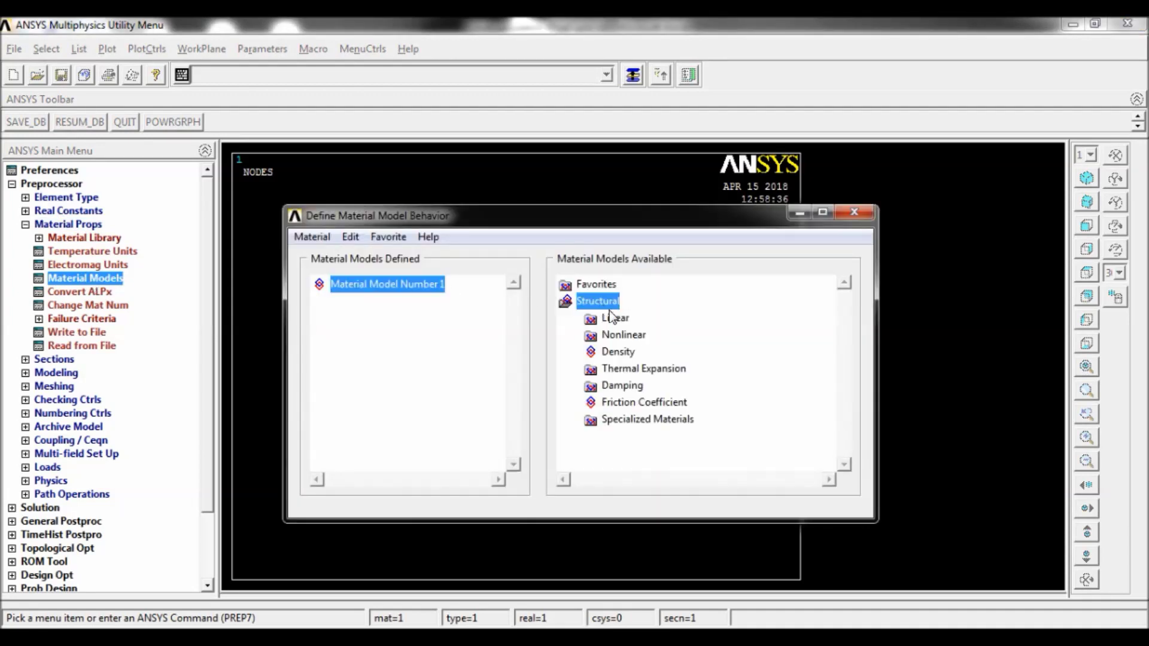
double_click(617, 319)
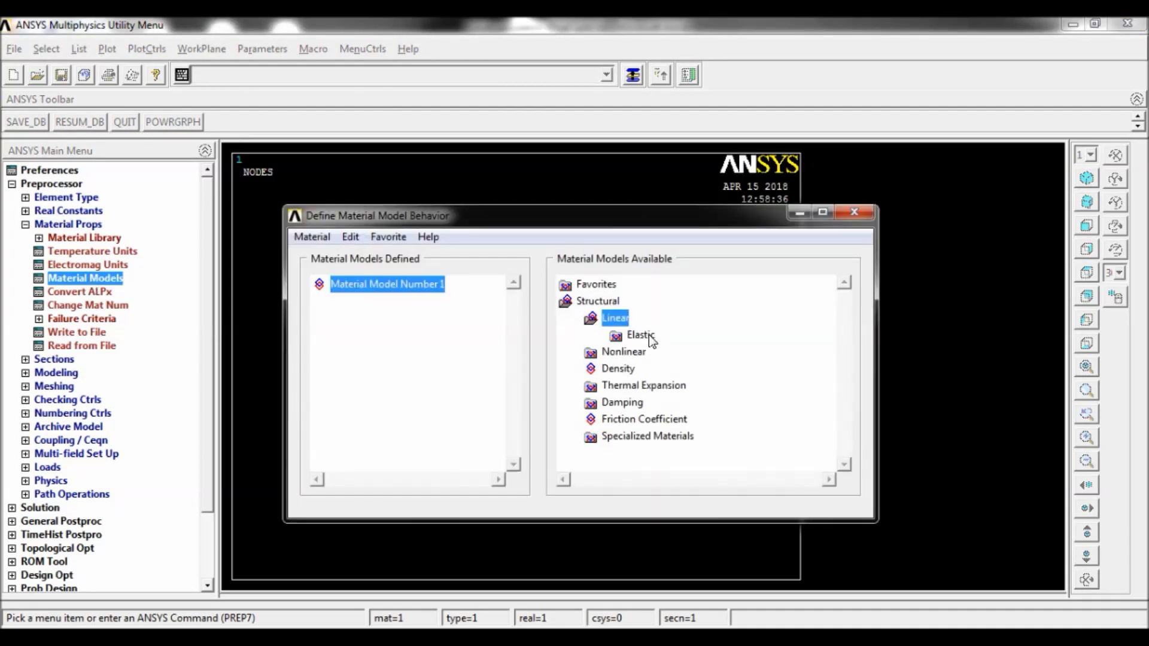
double_click(648, 336)
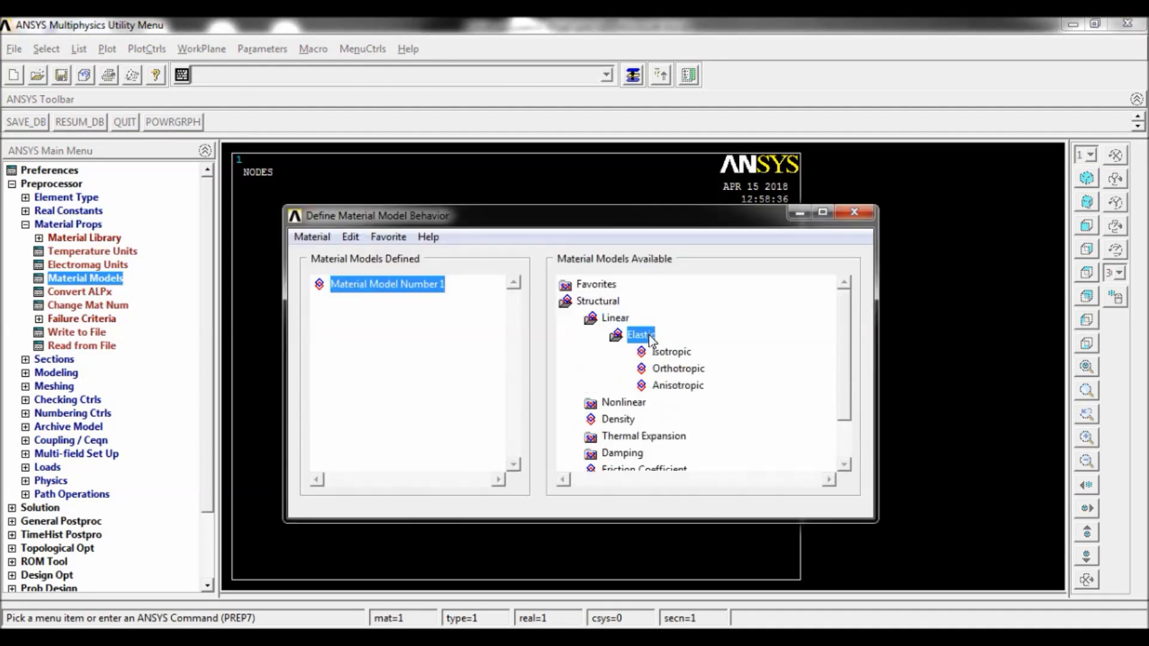
double_click(676, 353)
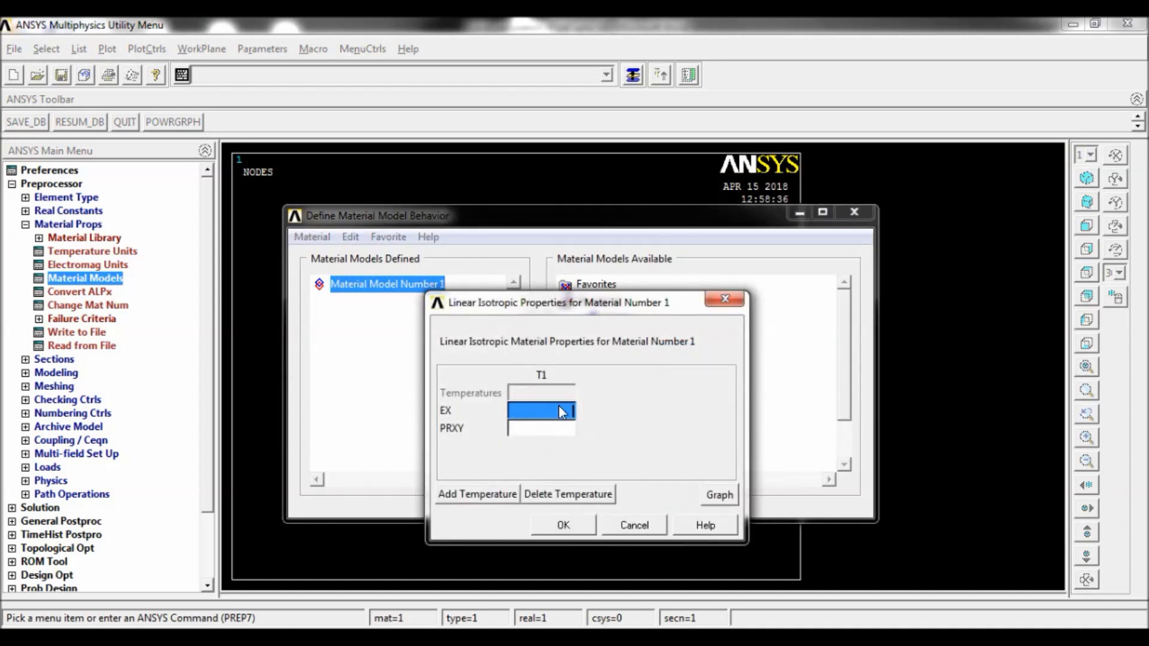
text(200E3)
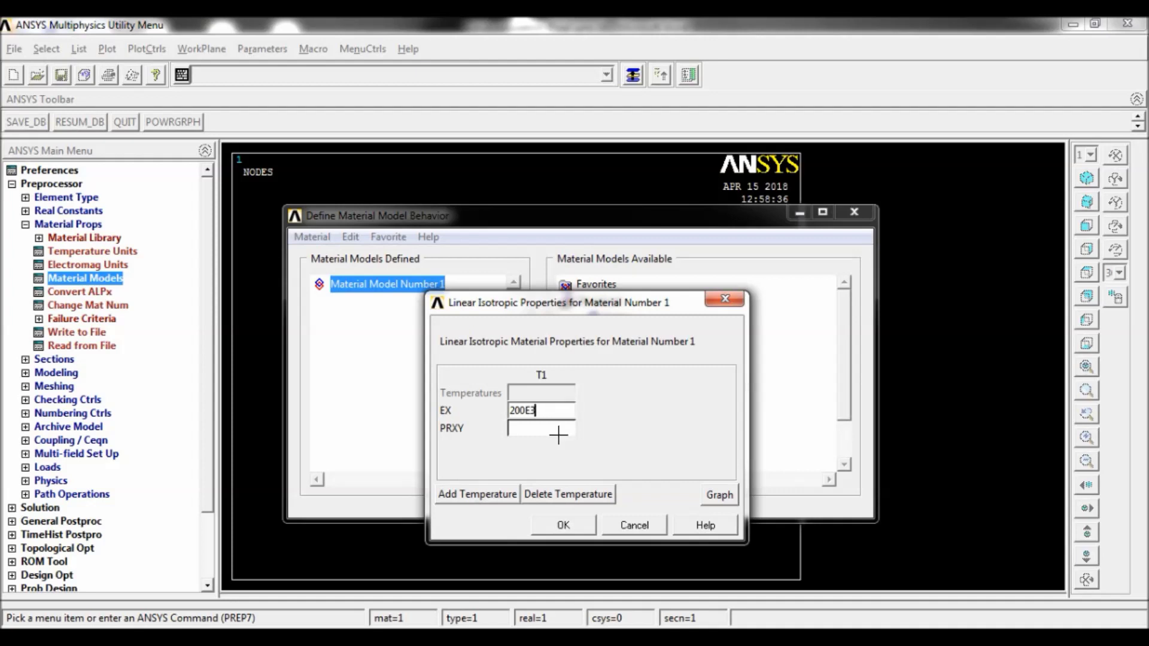
click(560, 429)
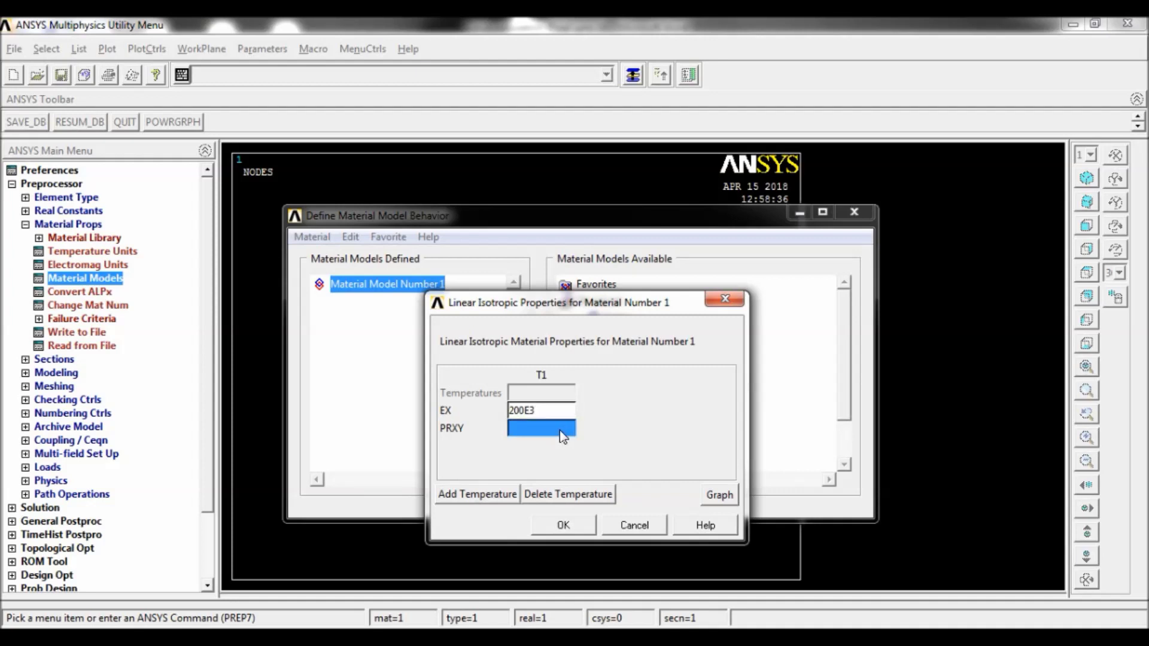
text(0.3)
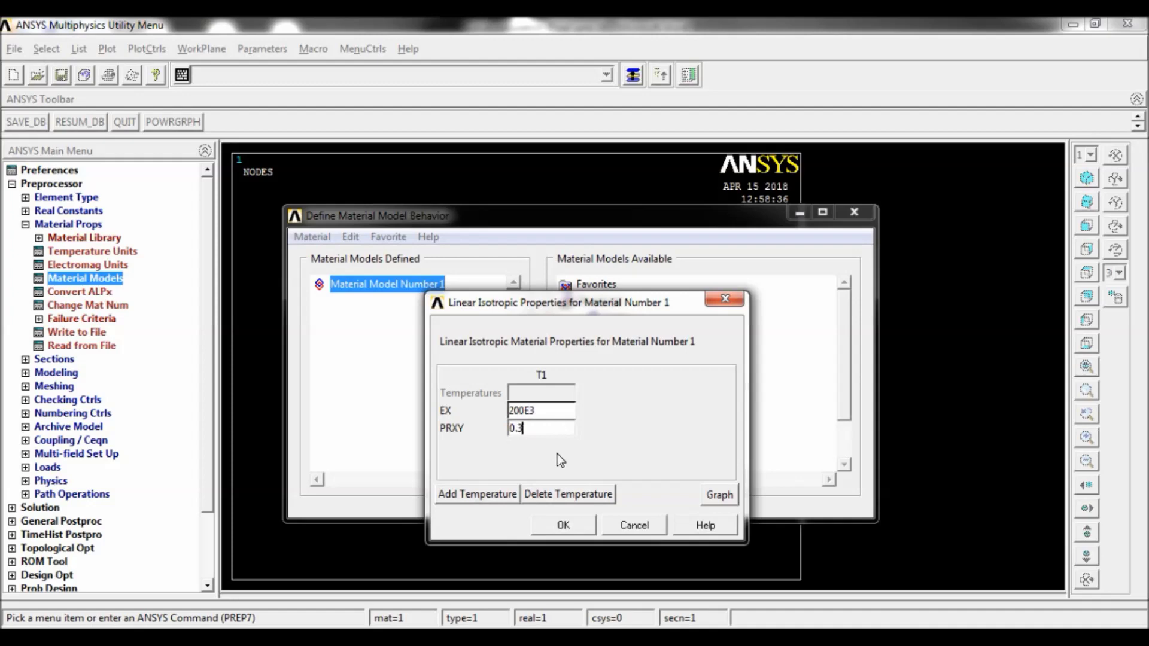
click(573, 525)
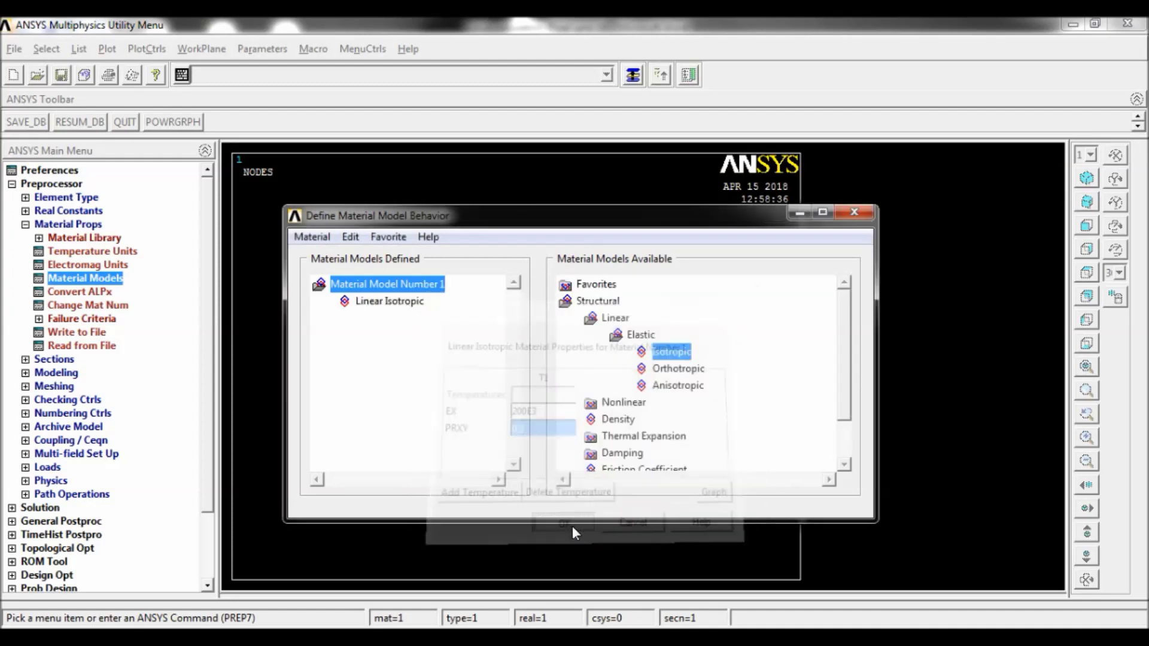
click(855, 213)
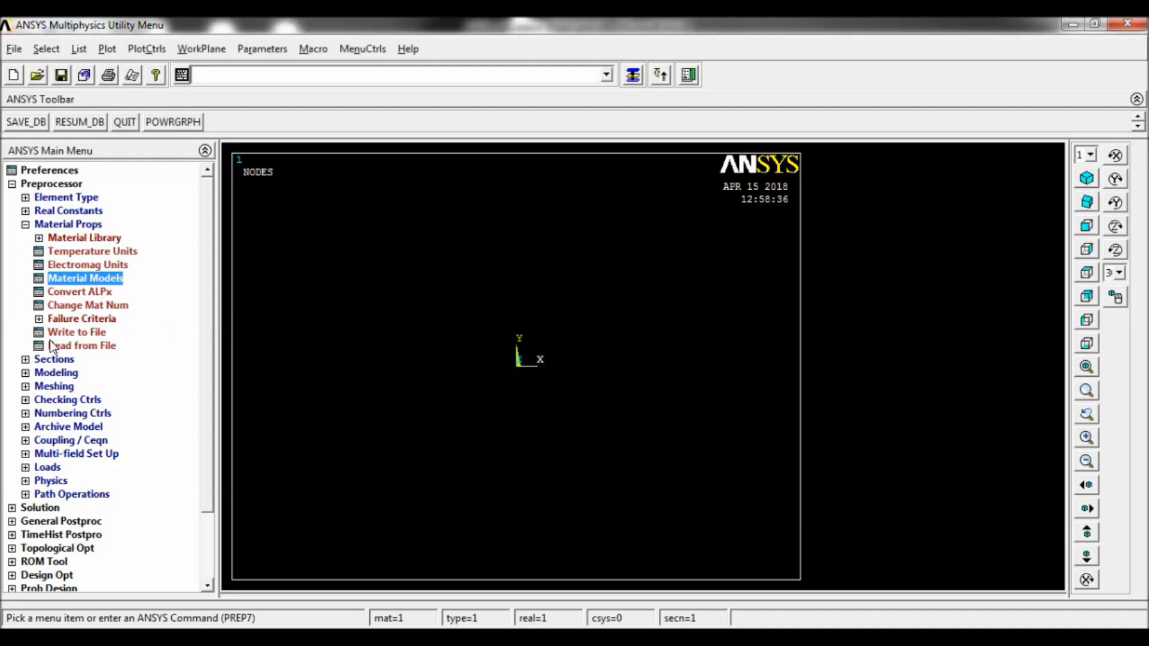
Define common beam section 1 as a rectangle with B = 200 and H = 300
click(59, 360)
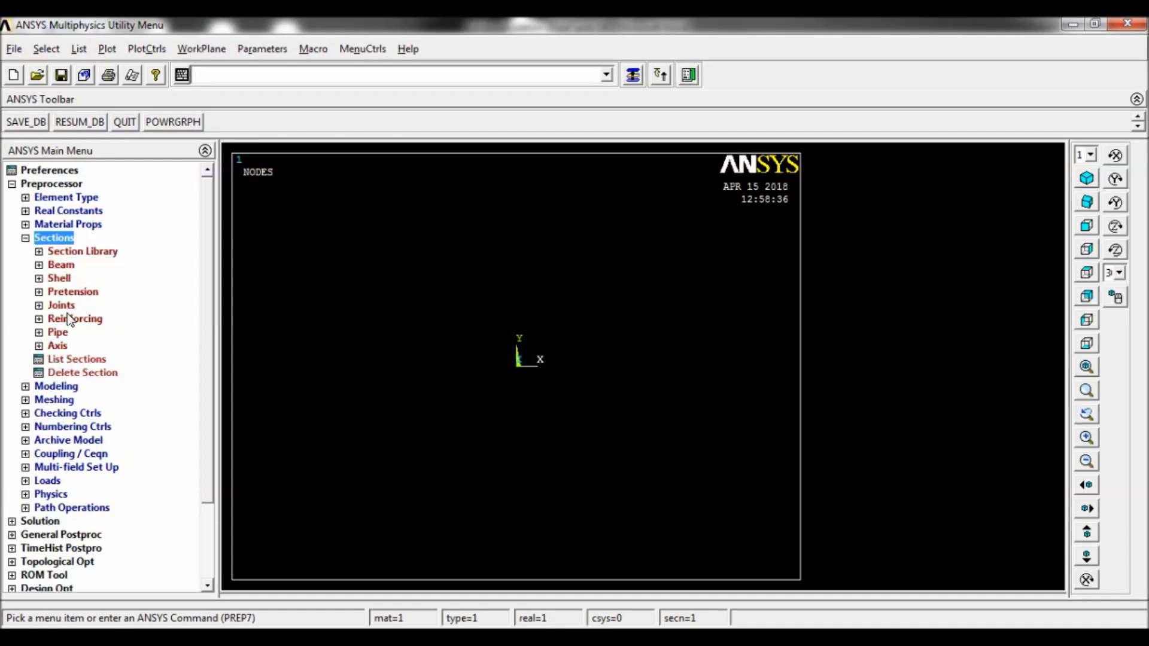
click(64, 268)
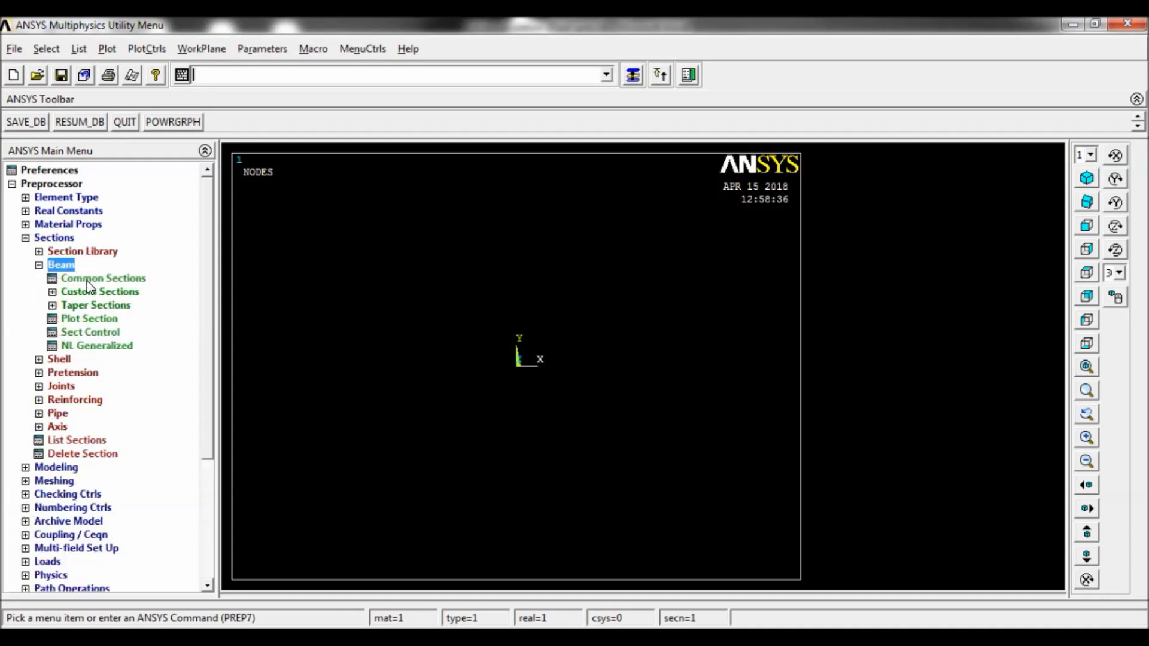
click(88, 280)
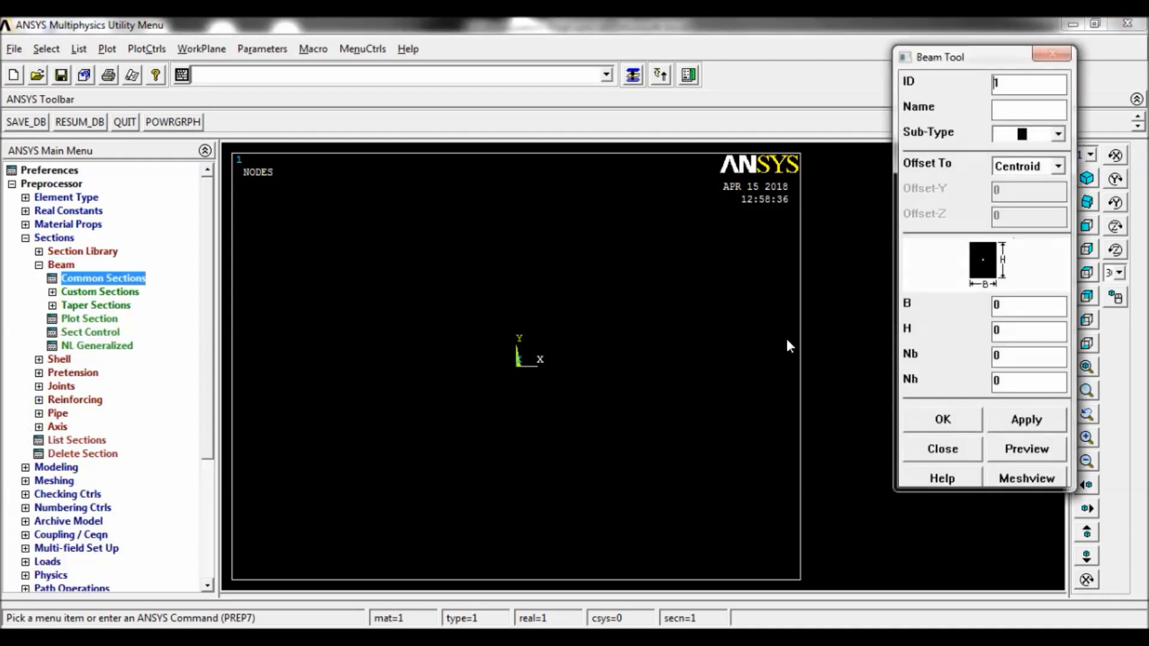
double_click(1041, 307)
text(200)
double_click(999, 330)
text(300)
click(943, 420)
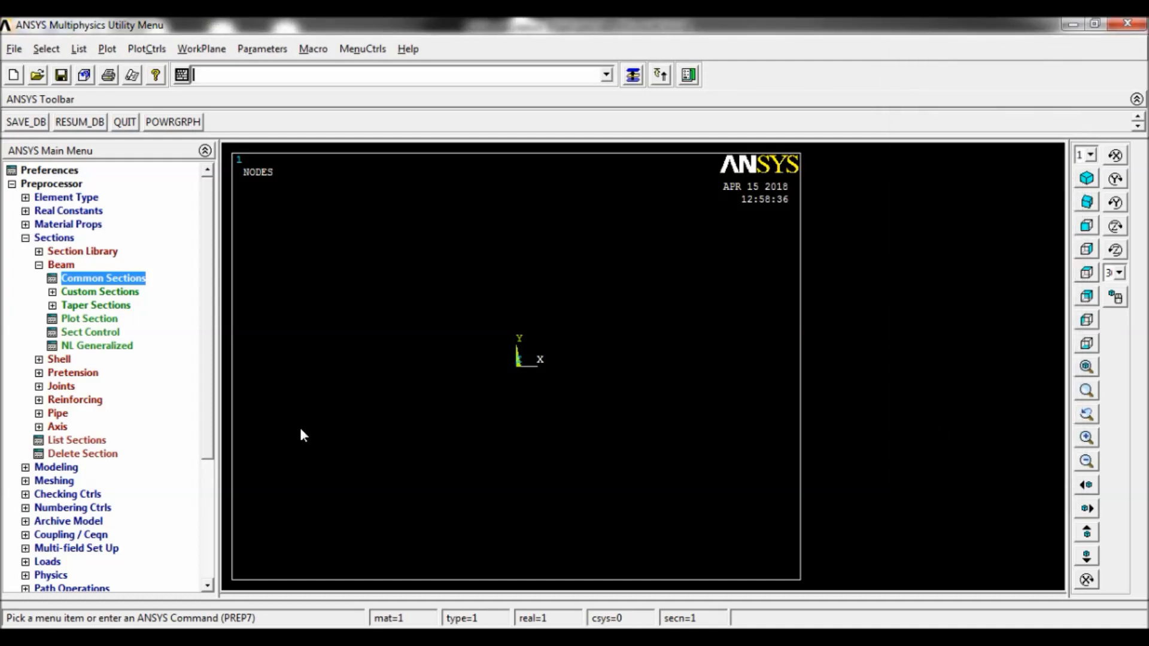
Create keypoint 1 with default coordinates and keypoint 2 at X = 2000 in the active CS
click(51, 467)
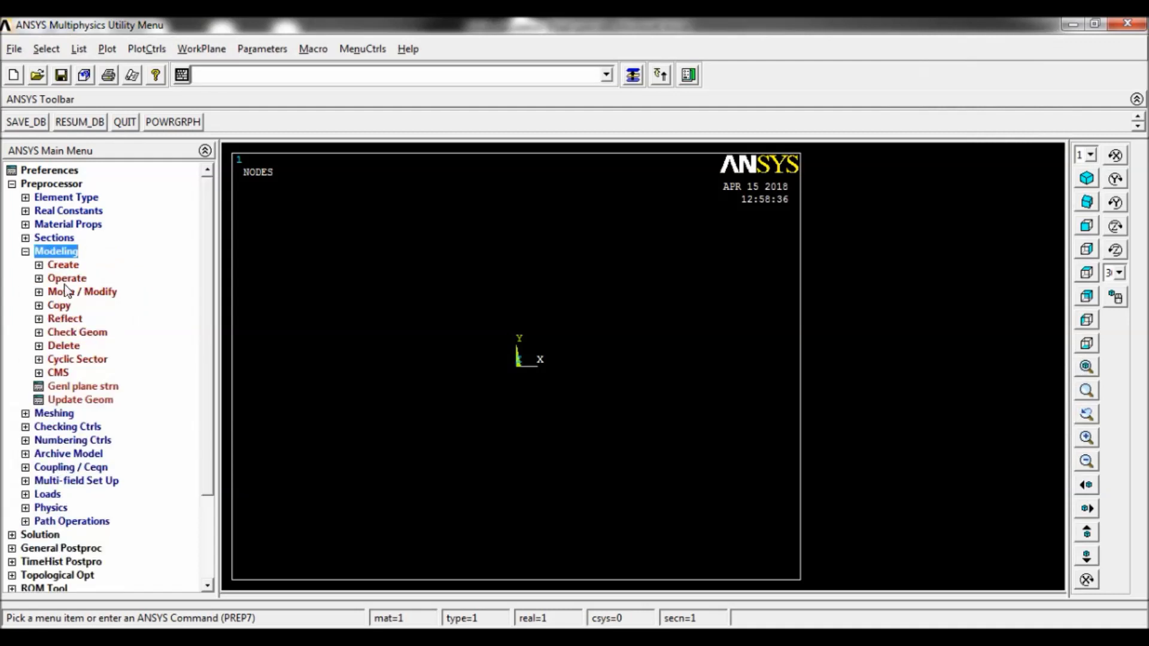
click(65, 266)
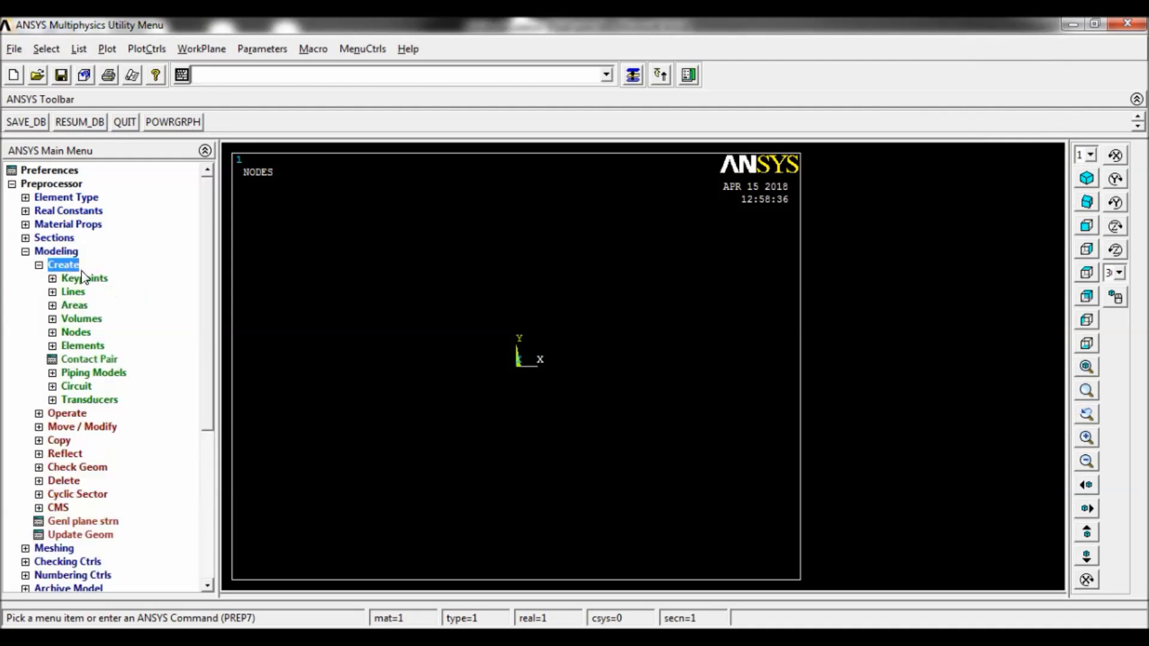
click(90, 279)
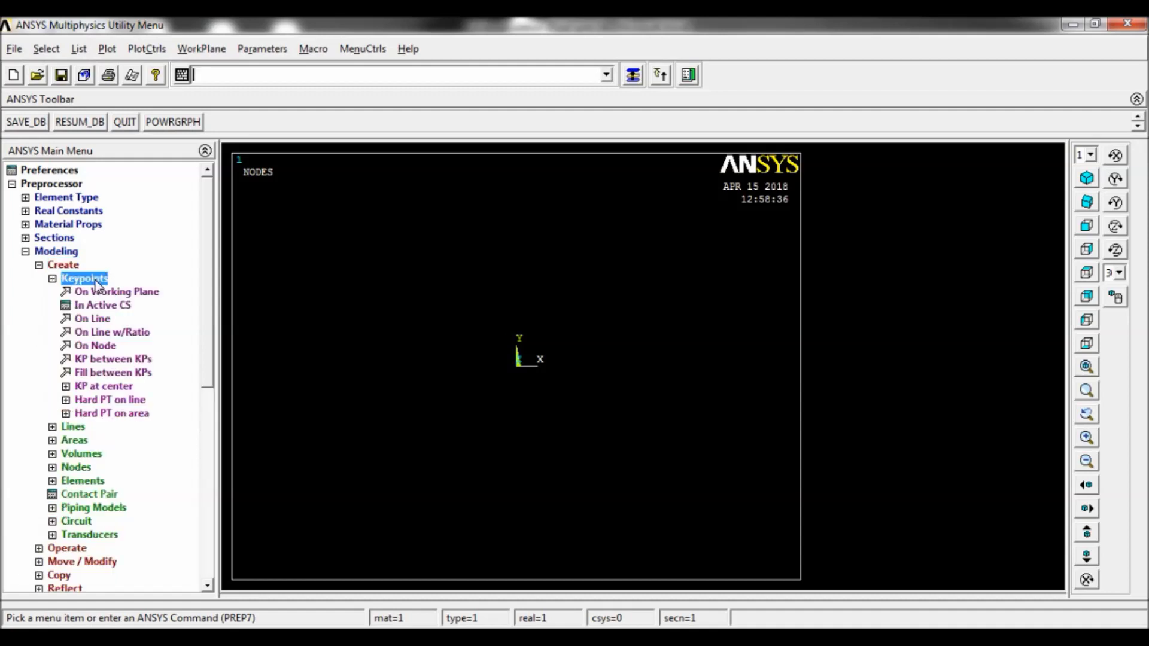
click(106, 304)
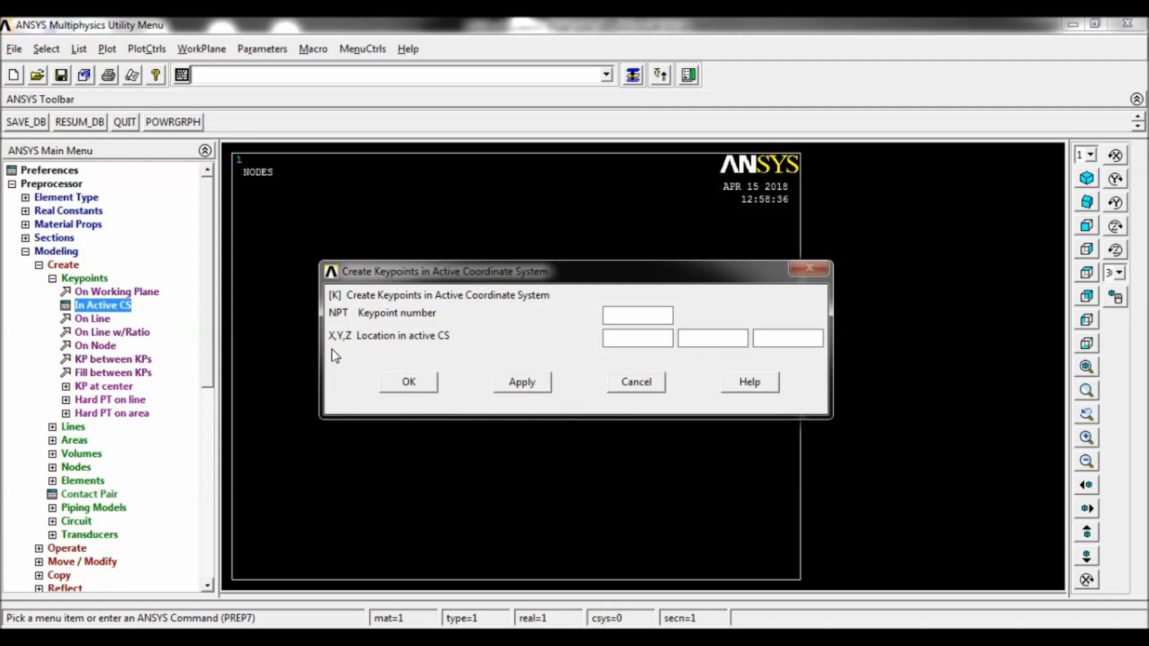
click(526, 384)
click(614, 339)
text(2000)
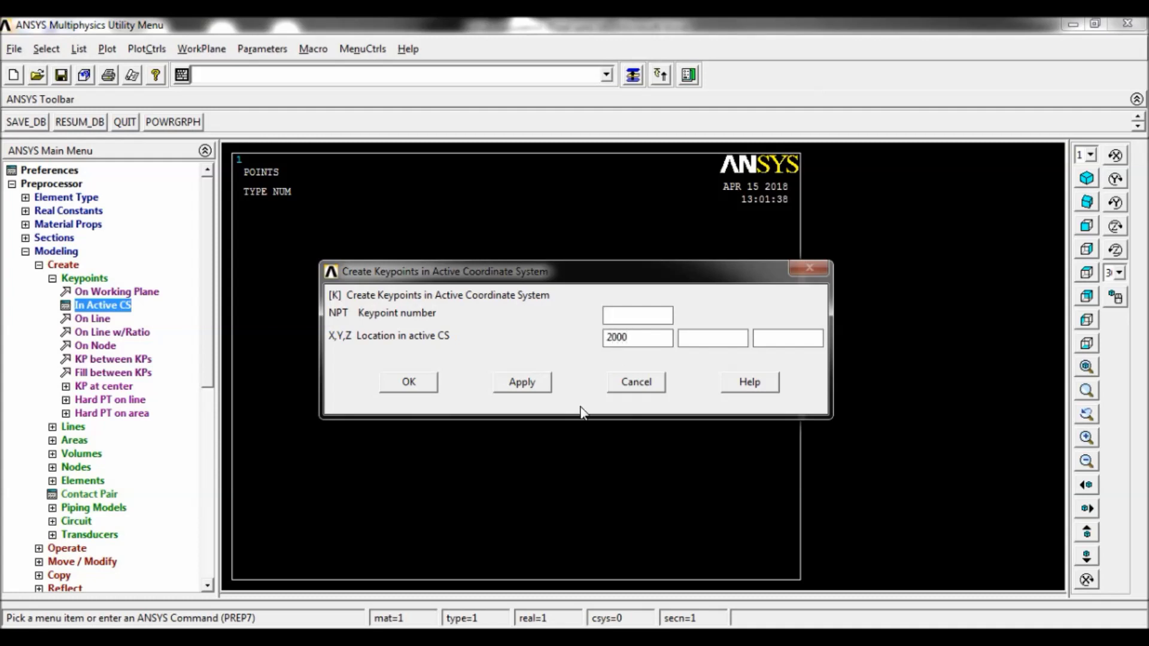
click(409, 383)
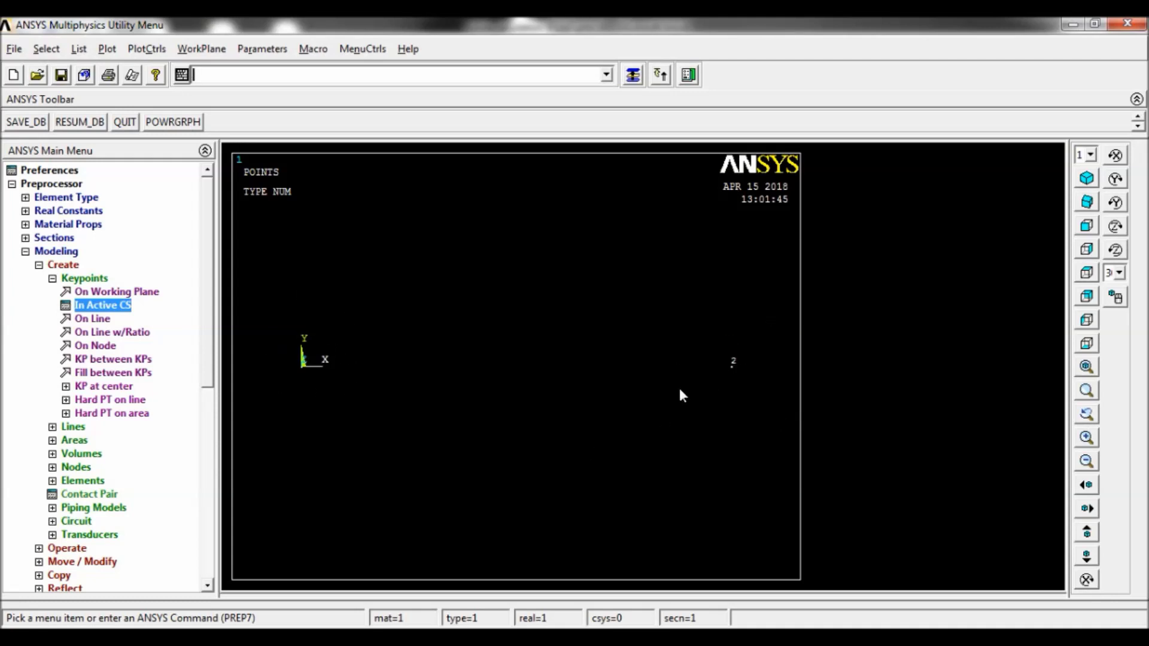
Draw a straight line from keypoint 1 to keypoint 2 as the 2000-long beam
click(74, 427)
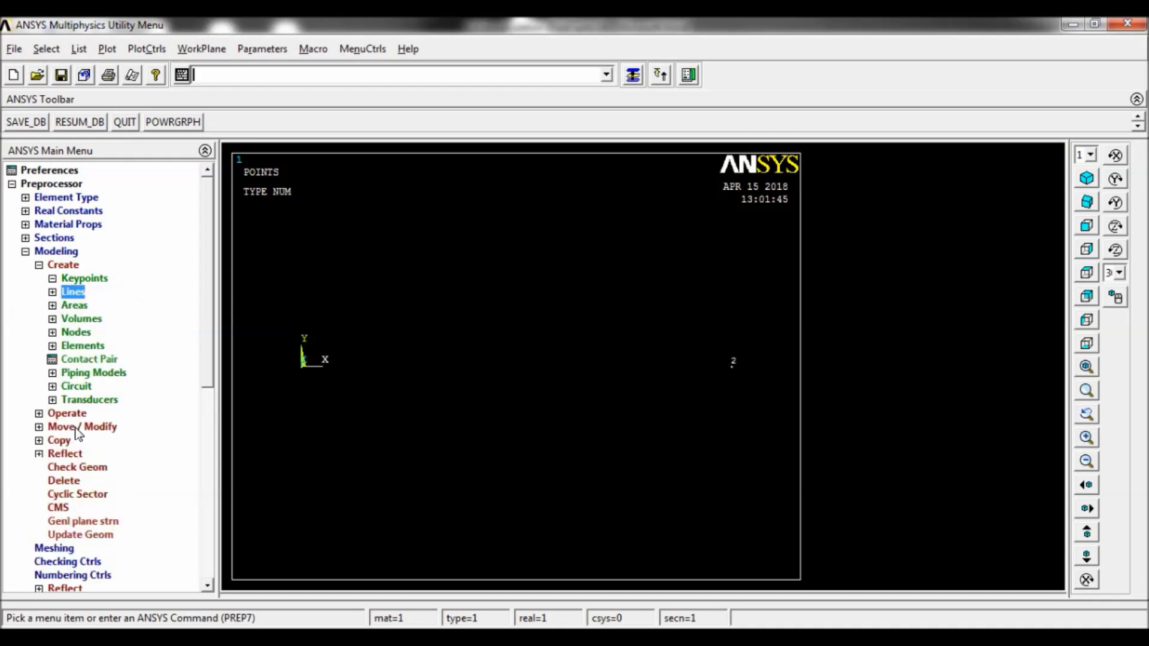
click(86, 306)
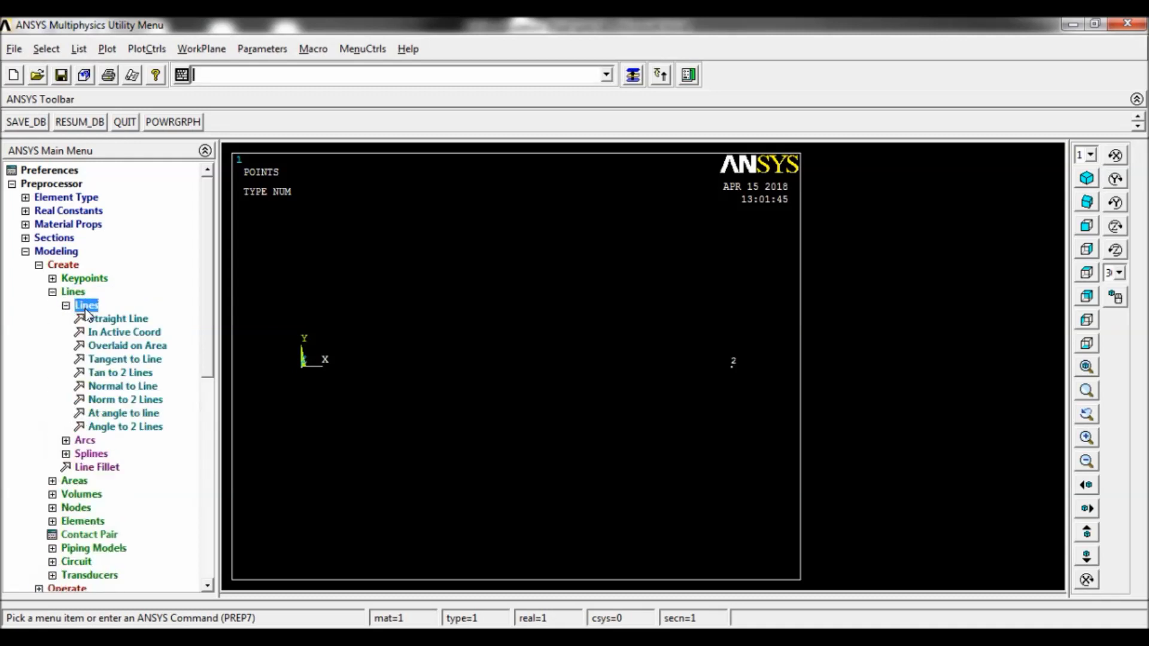
click(131, 320)
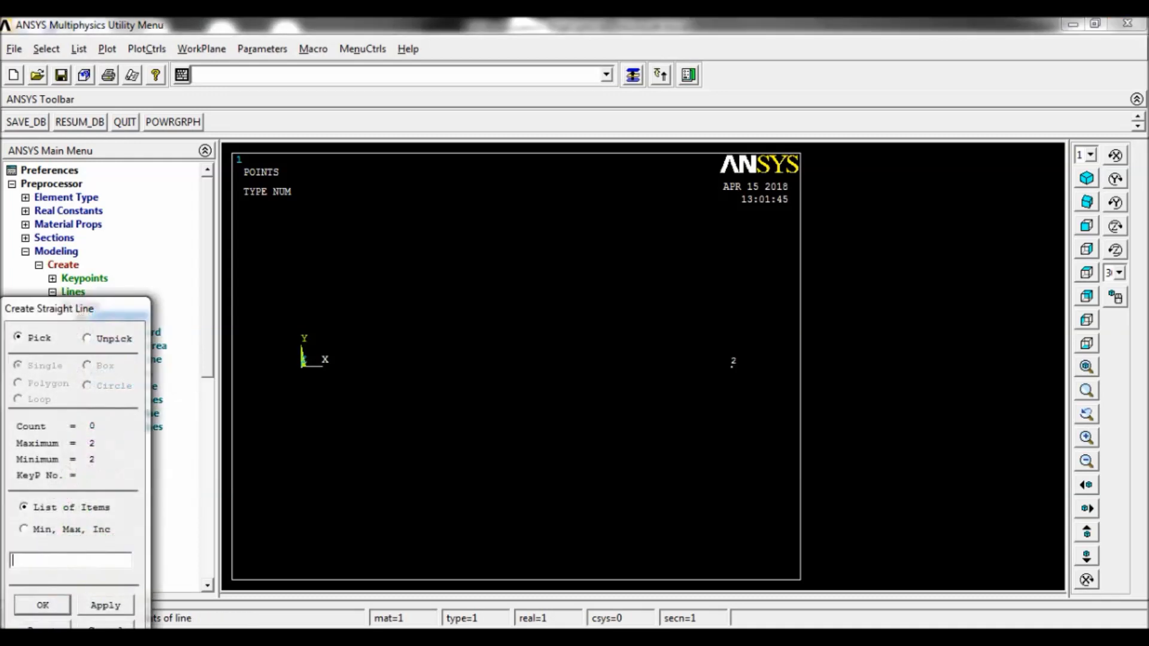
click(303, 365)
click(733, 365)
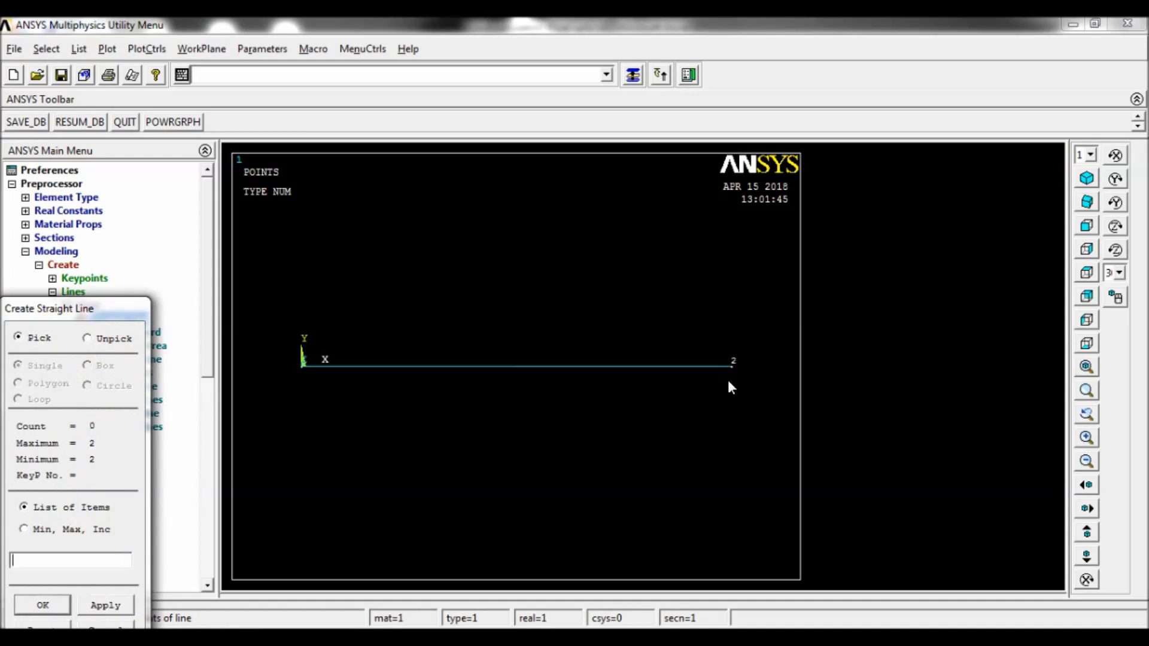
click(48, 607)
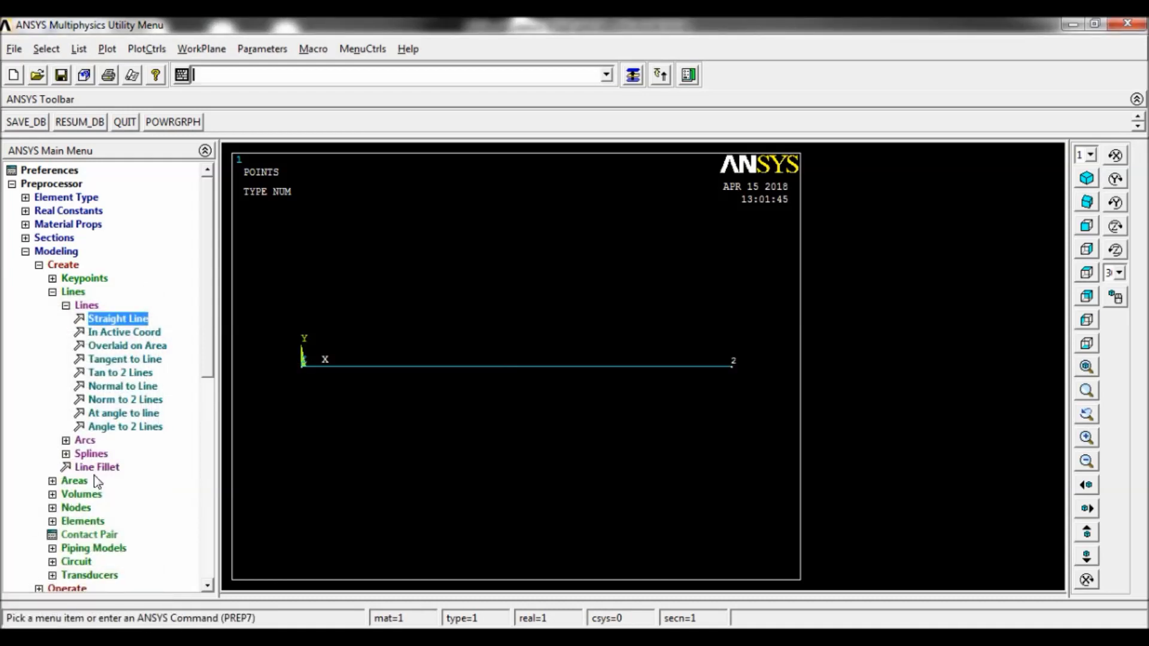
click(40, 252)
click(51, 264)
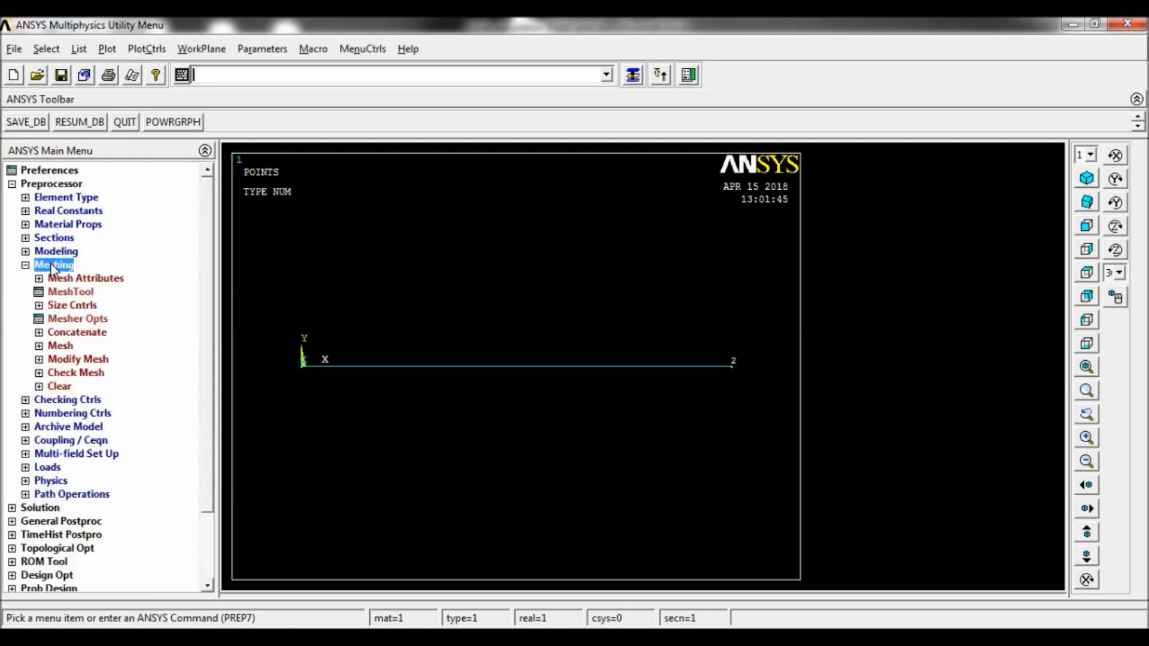
Set the global manual mesh size to SIZE 10 with NDIV 100 divisions
click(76, 305)
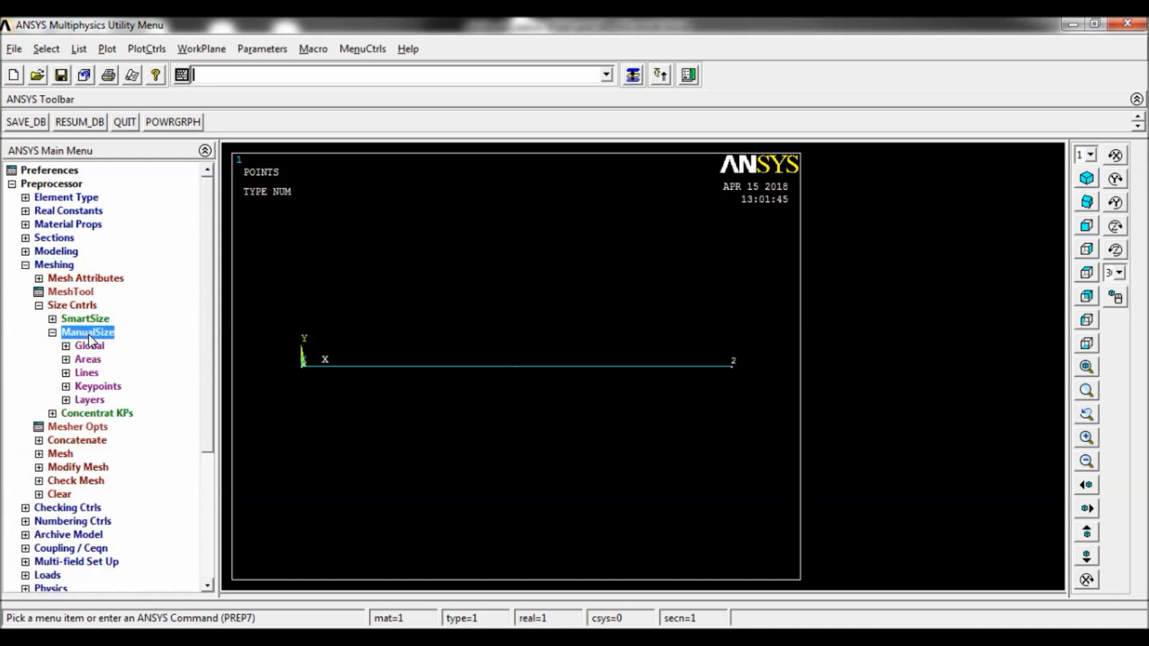
click(91, 346)
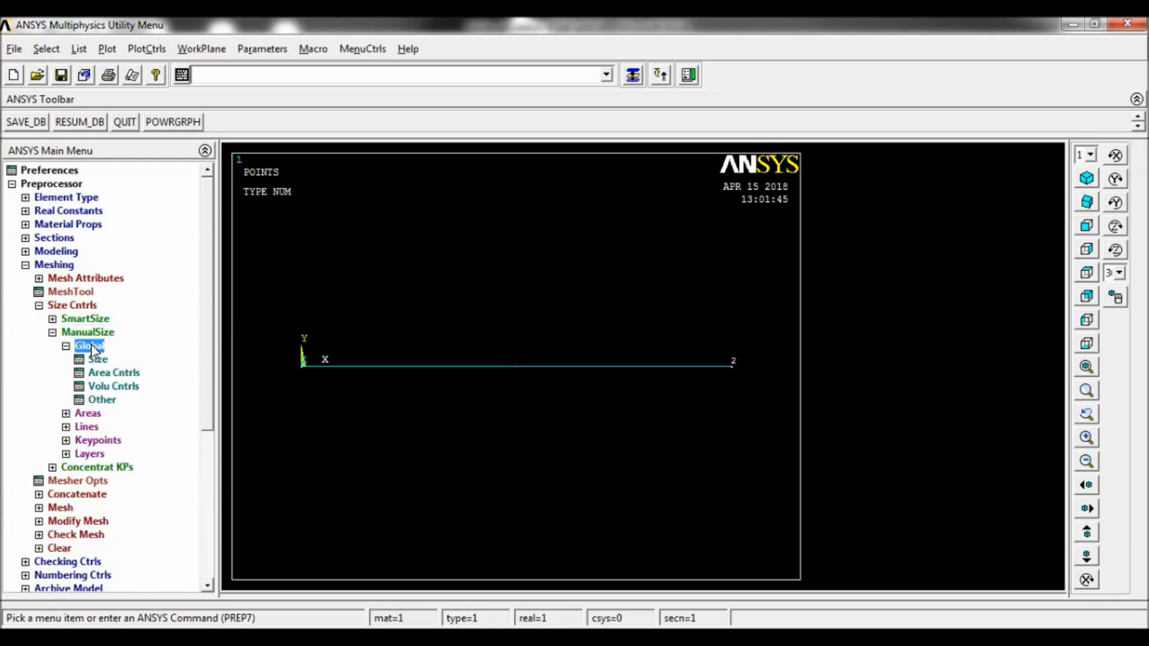
click(98, 360)
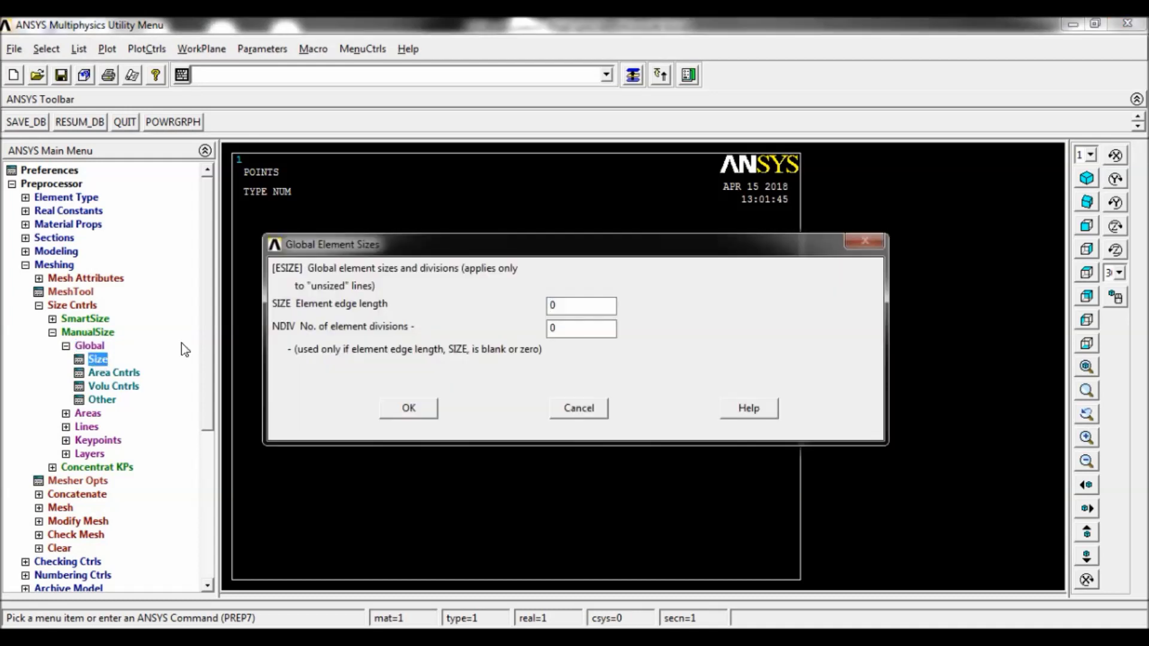
double_click(556, 306)
text(10)
key(Tab)
text(100)
click(413, 413)
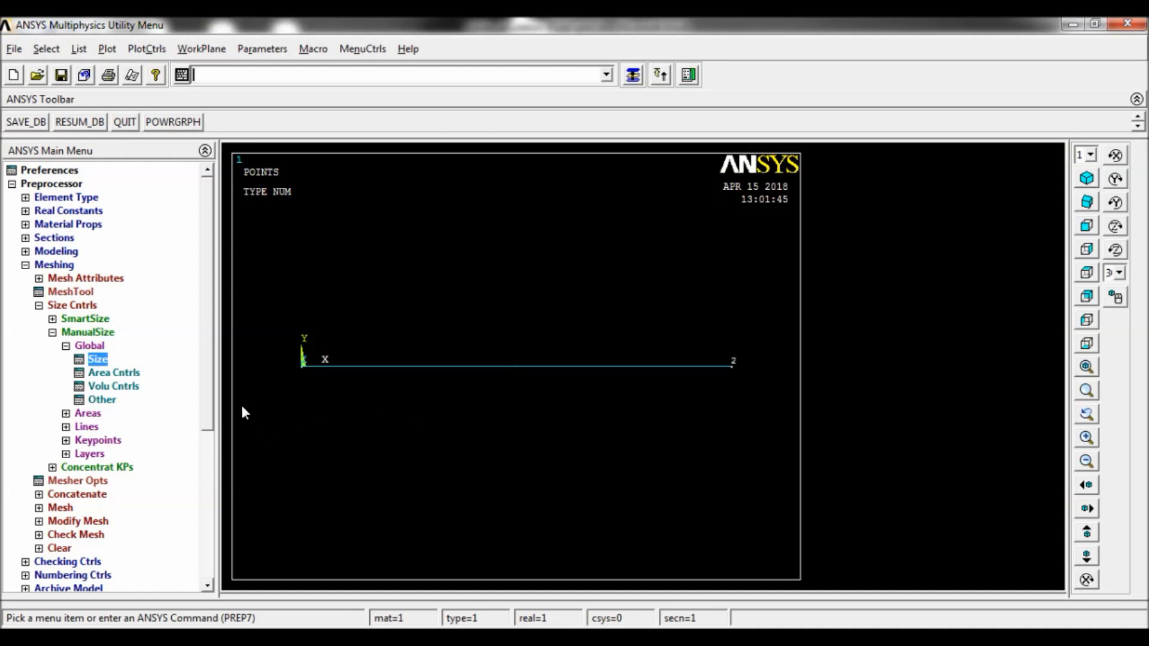
Mesh the beam line into elements and replot the model as lines
click(58, 509)
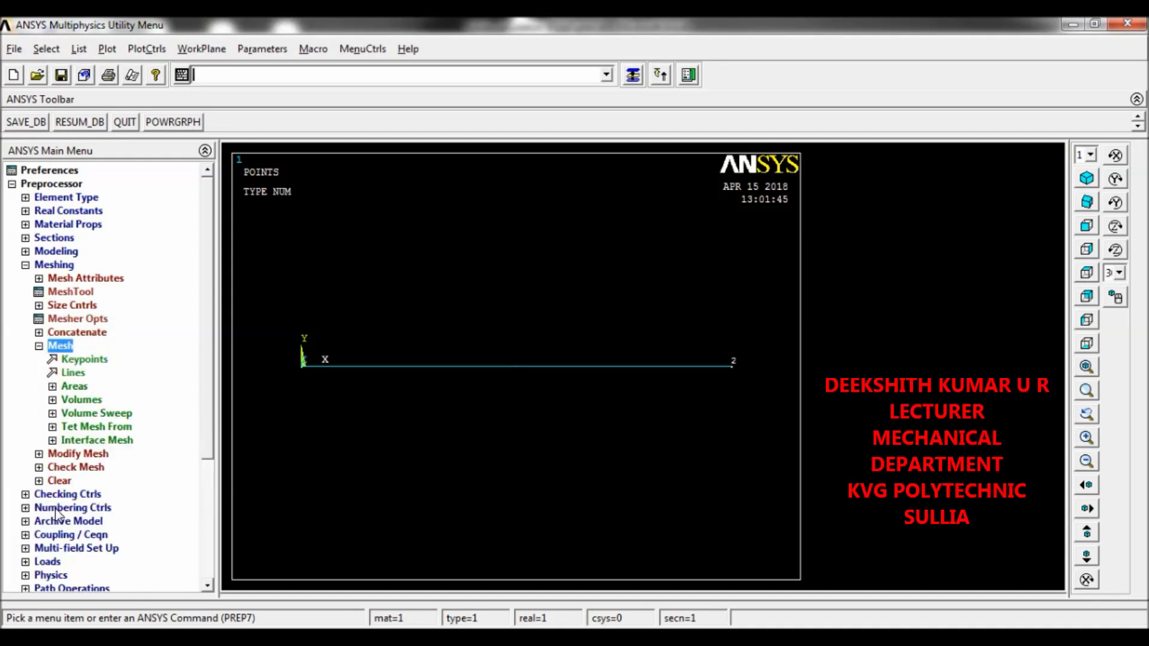
click(69, 375)
drag(82, 310, 76, 139)
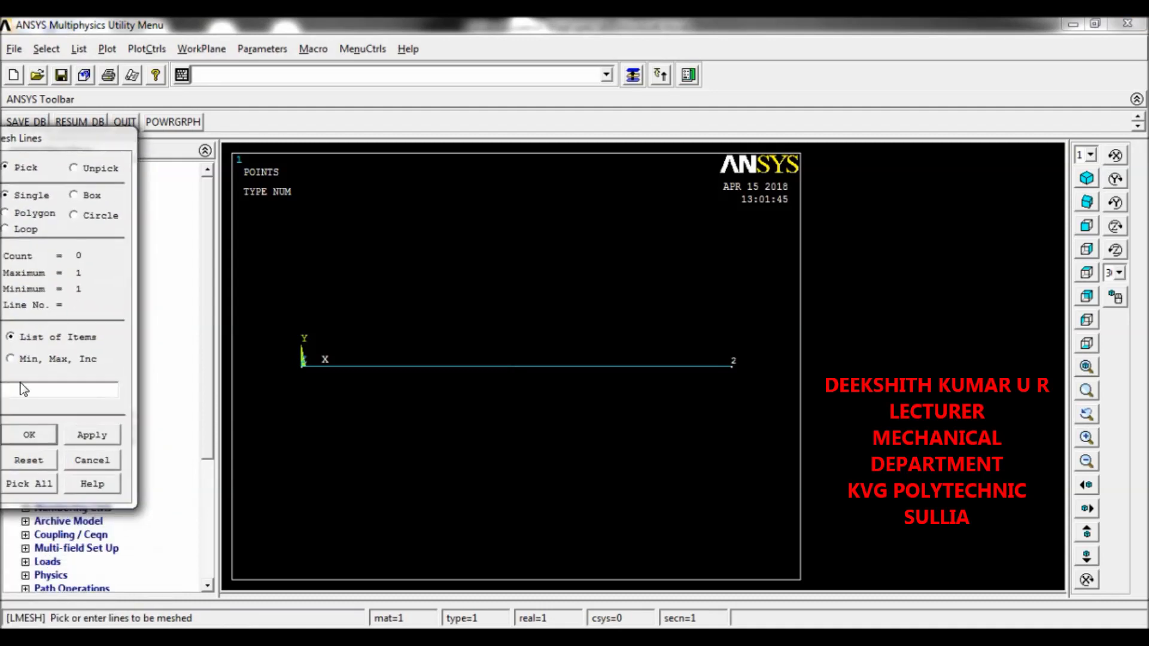
click(32, 483)
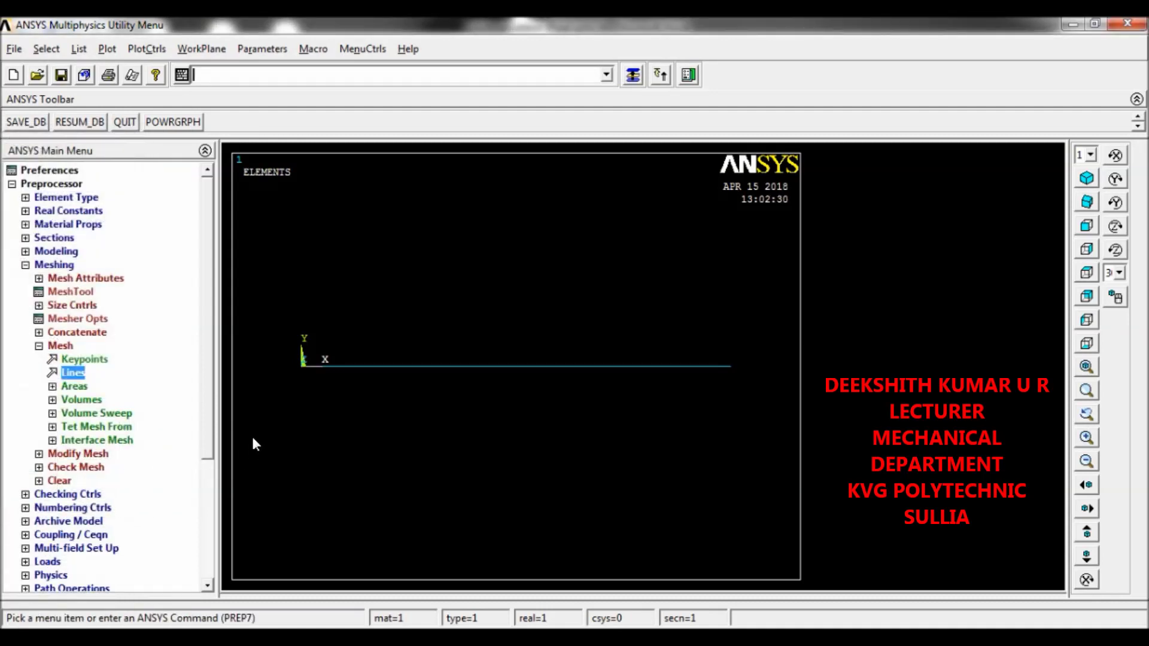
click(105, 48)
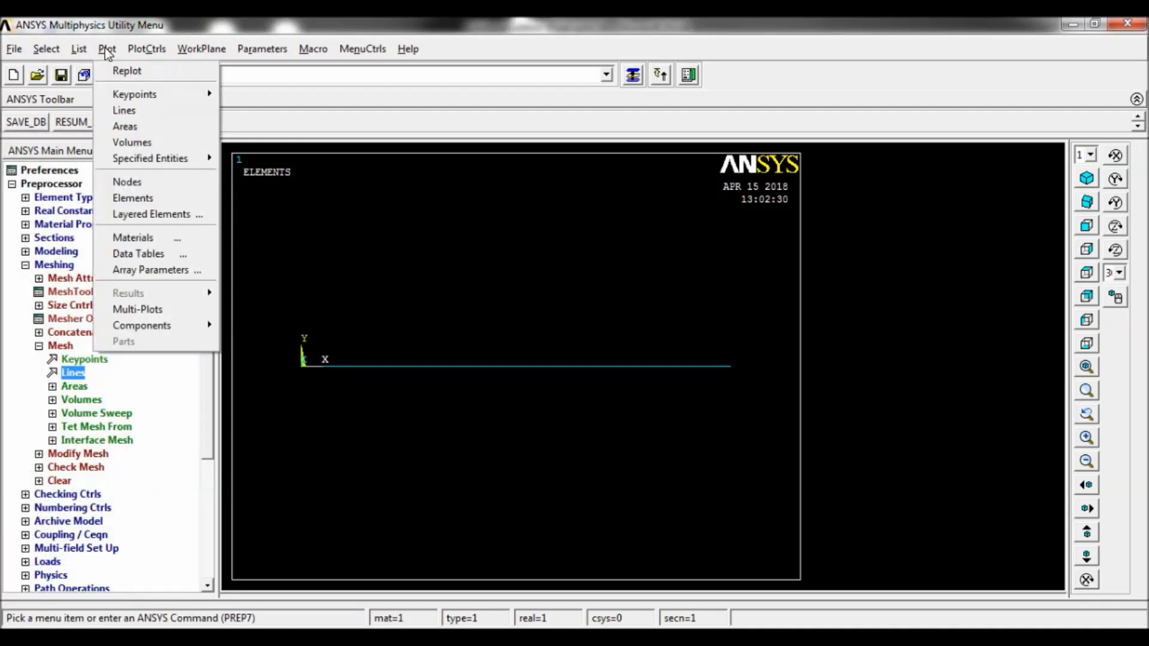
click(141, 111)
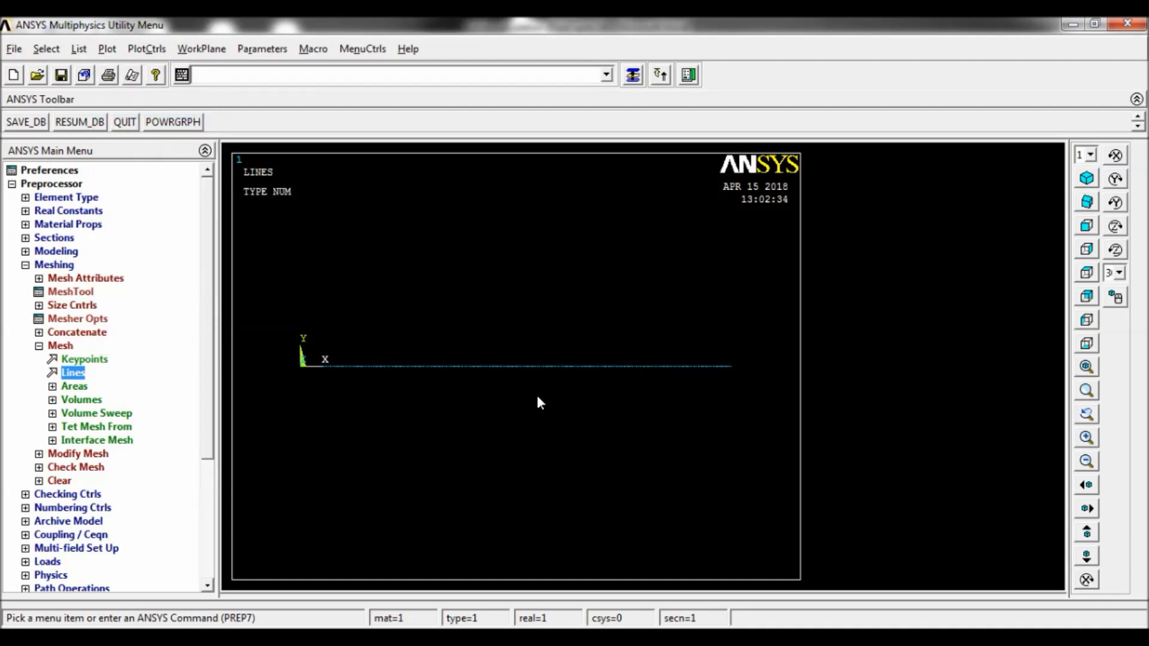
click(11, 183)
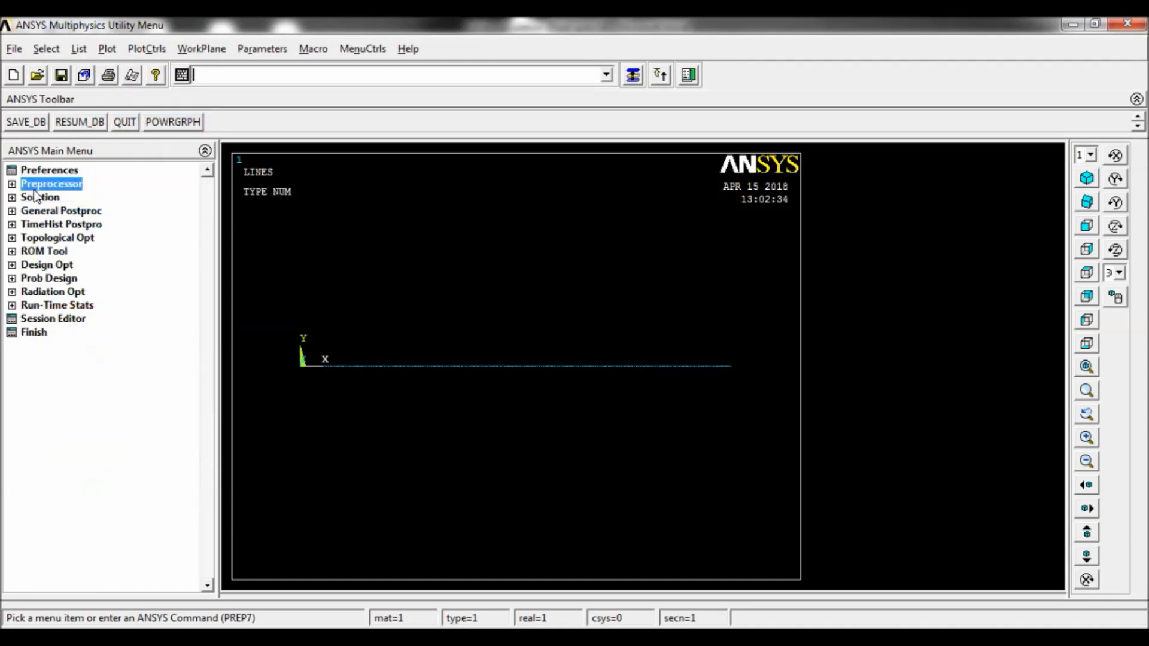
Pick keypoint 1 at the beam's left end for a displacement constraint on keypoints
click(39, 198)
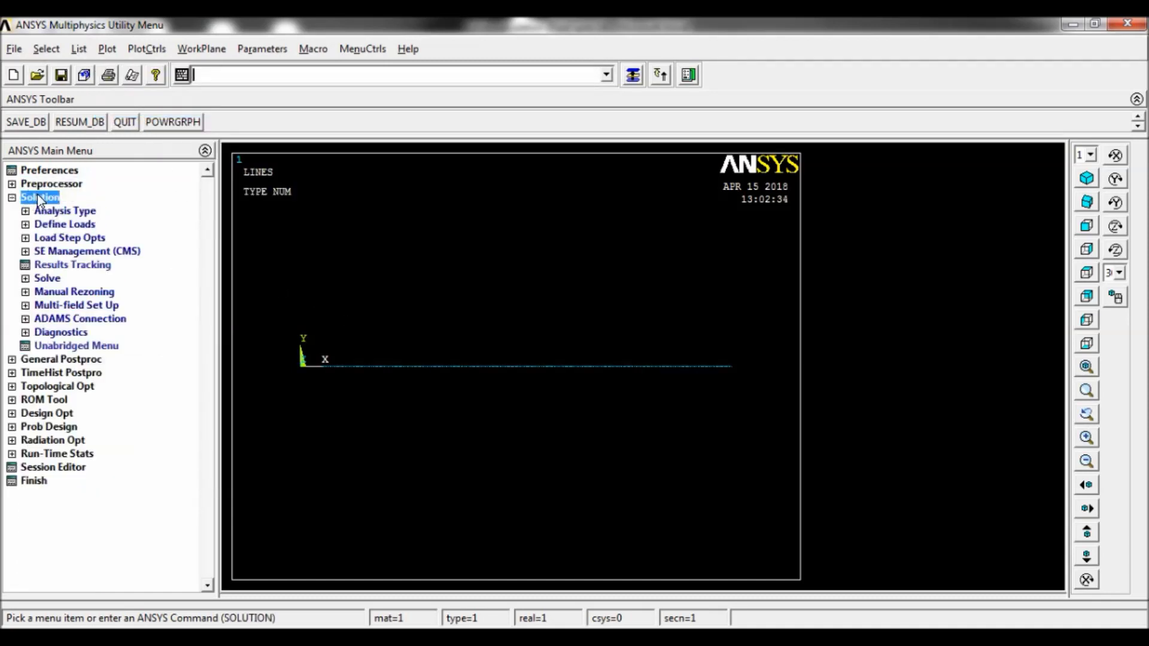
click(64, 224)
click(62, 251)
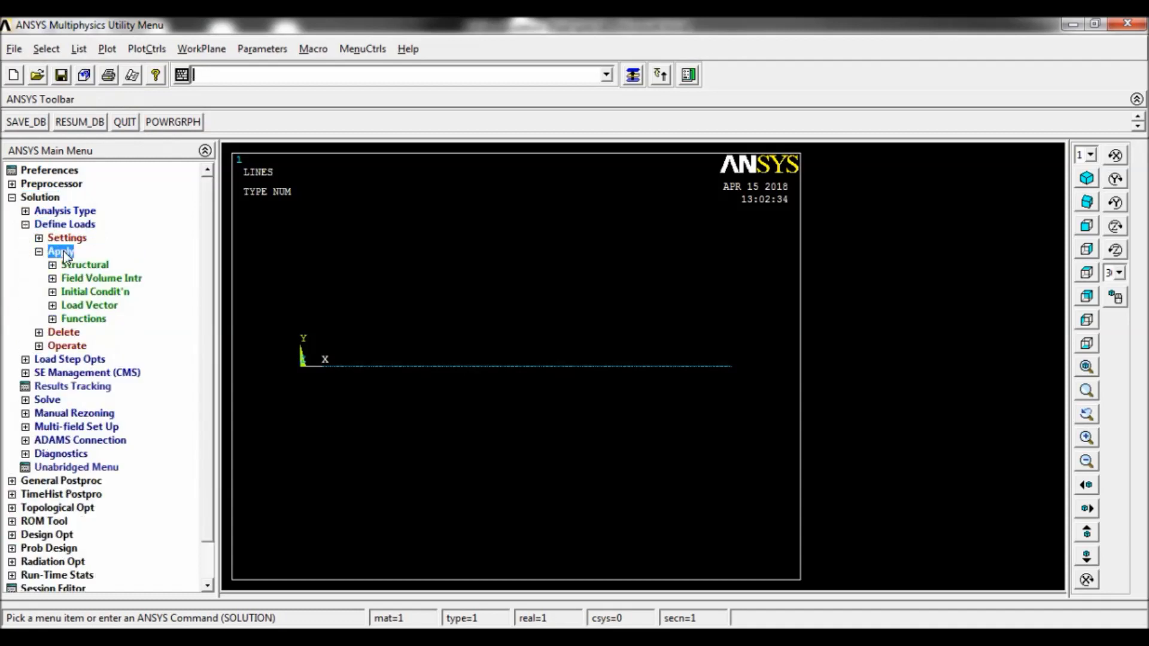
click(77, 265)
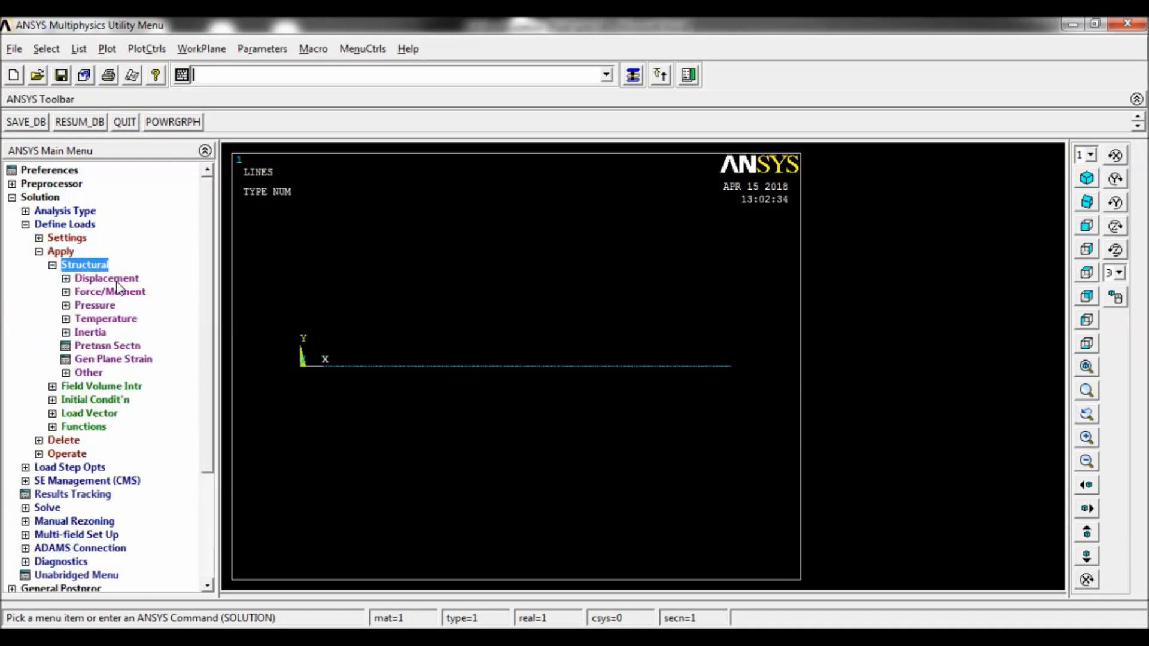
click(114, 279)
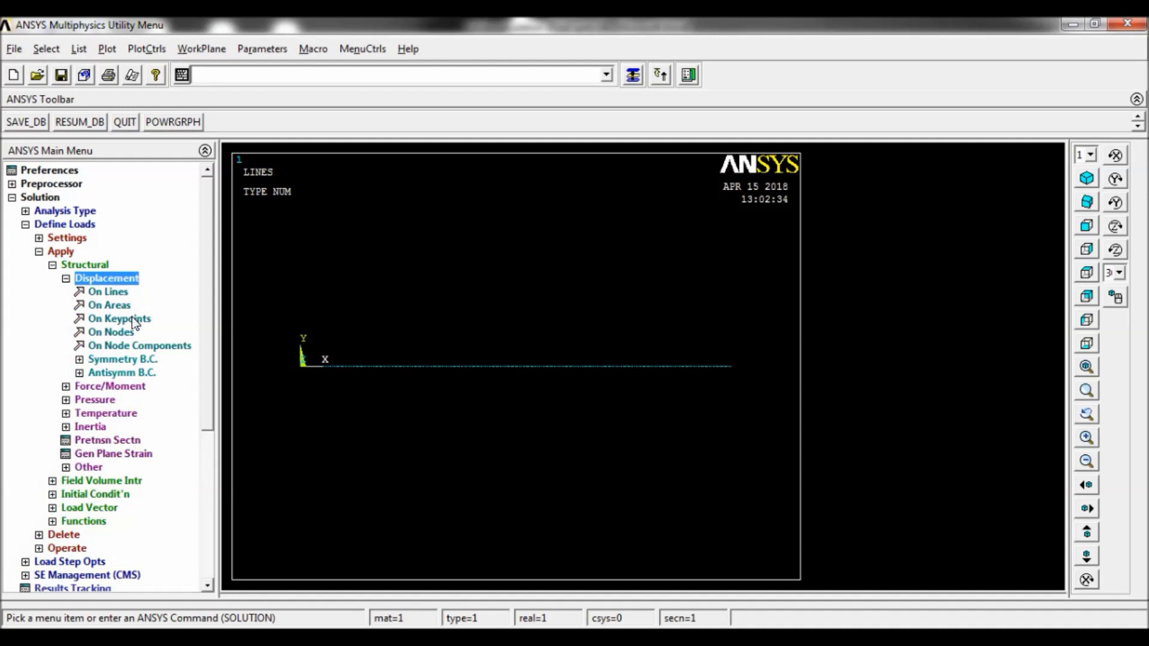
click(132, 319)
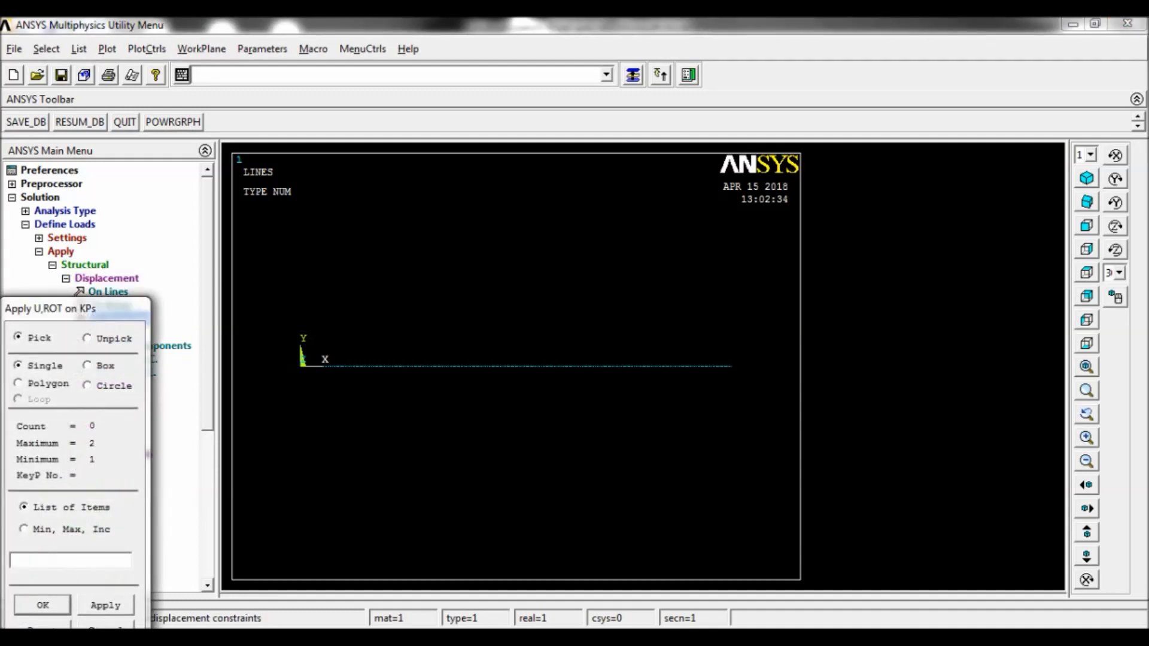
click(302, 354)
click(106, 605)
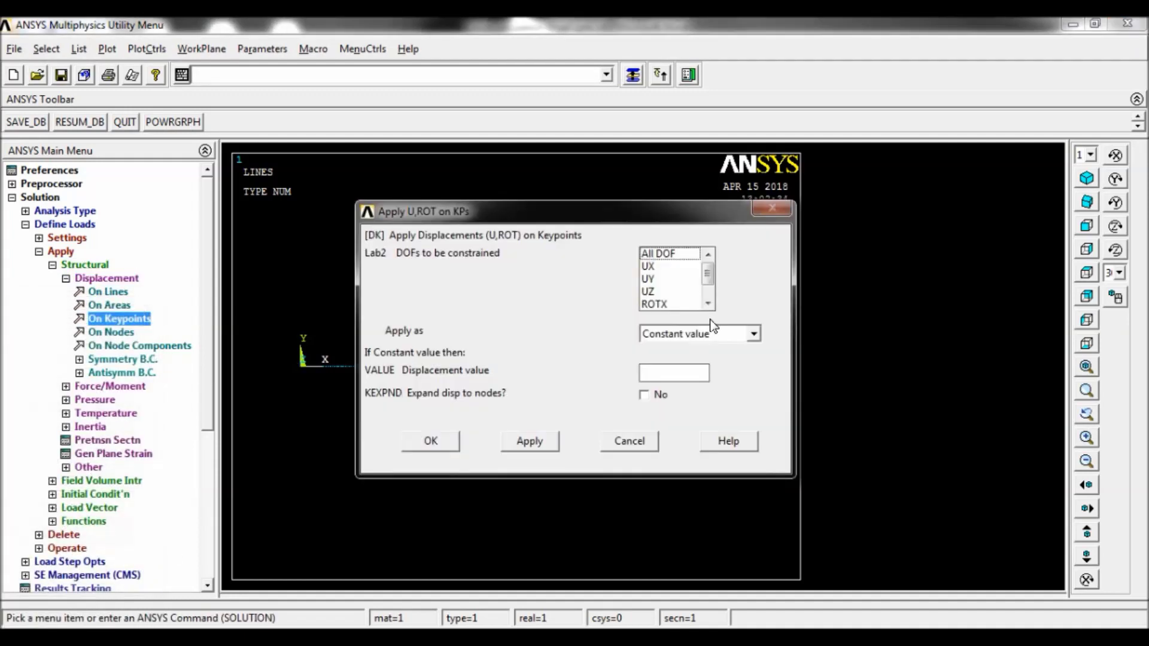
Constrain UX, UY, UZ, ROTX and ROTY at keypoint 1
click(659, 266)
drag(658, 282, 664, 305)
click(708, 304)
click(711, 307)
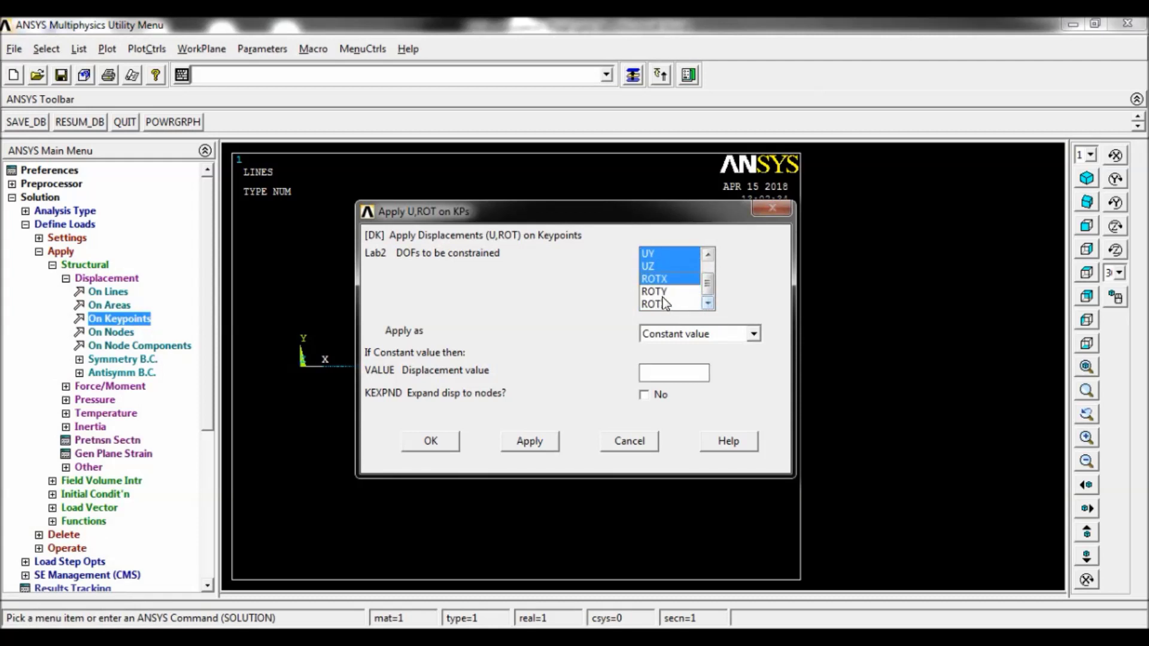
click(678, 293)
mouse_move(709, 287)
mouse_down()
mouse_move(709, 263)
mouse_move(711, 285)
mouse_up()
click(431, 442)
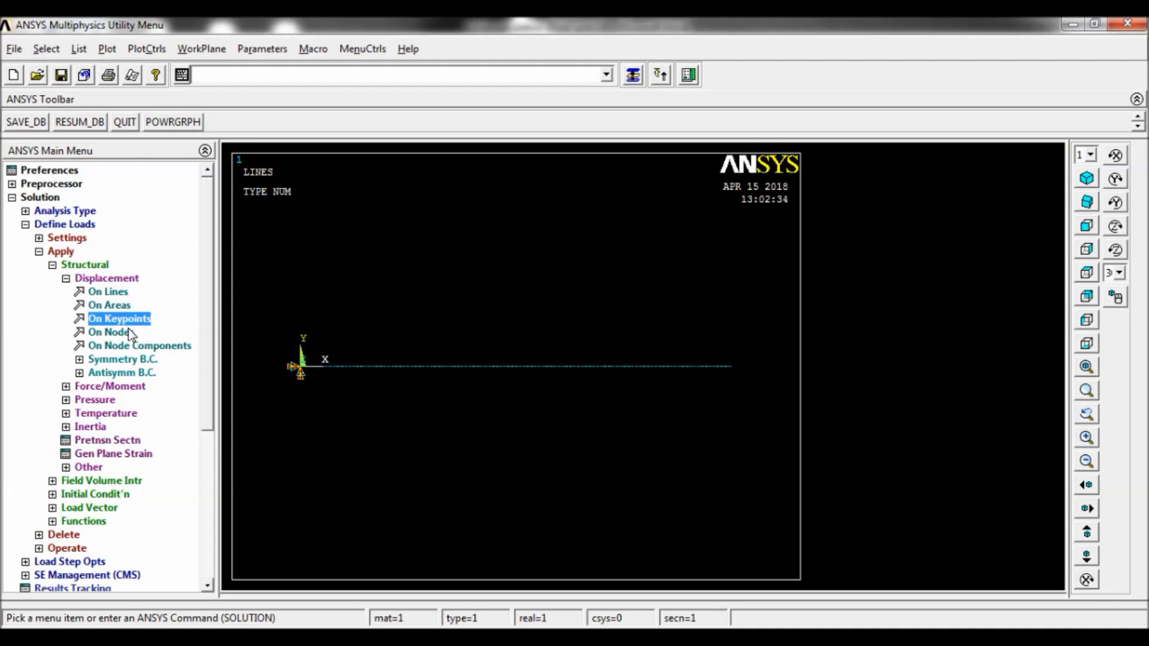
Constrain only UY at the right-end keypoint 2, clearing UX, UZ, ROTX and ROTY
click(123, 321)
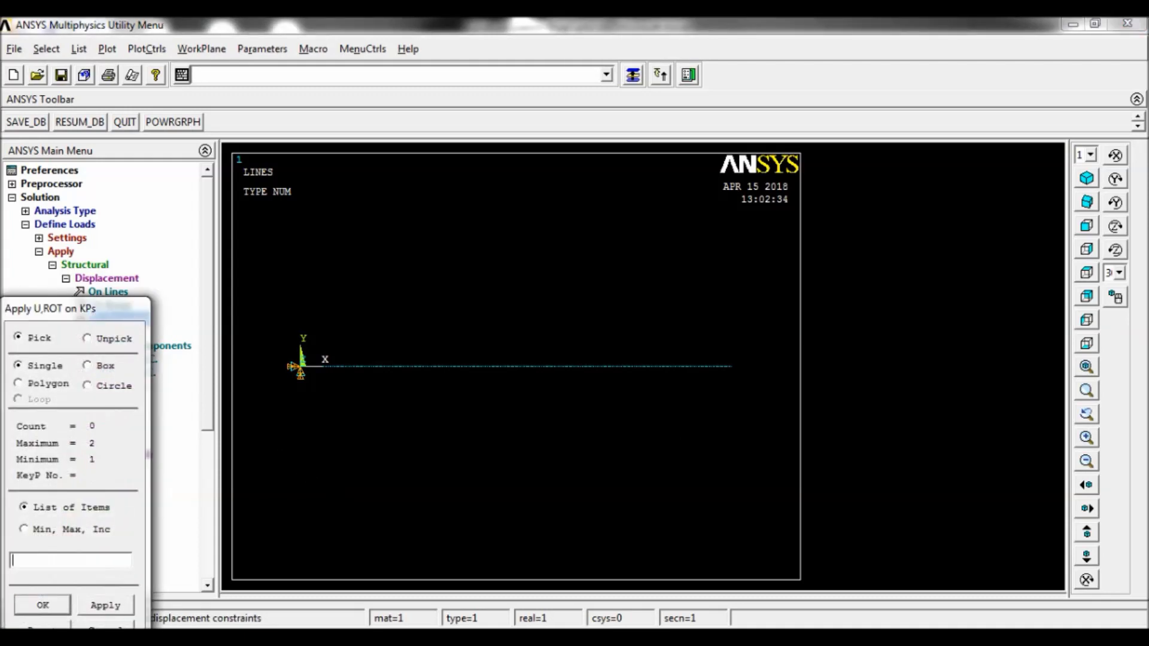
click(731, 367)
click(105, 605)
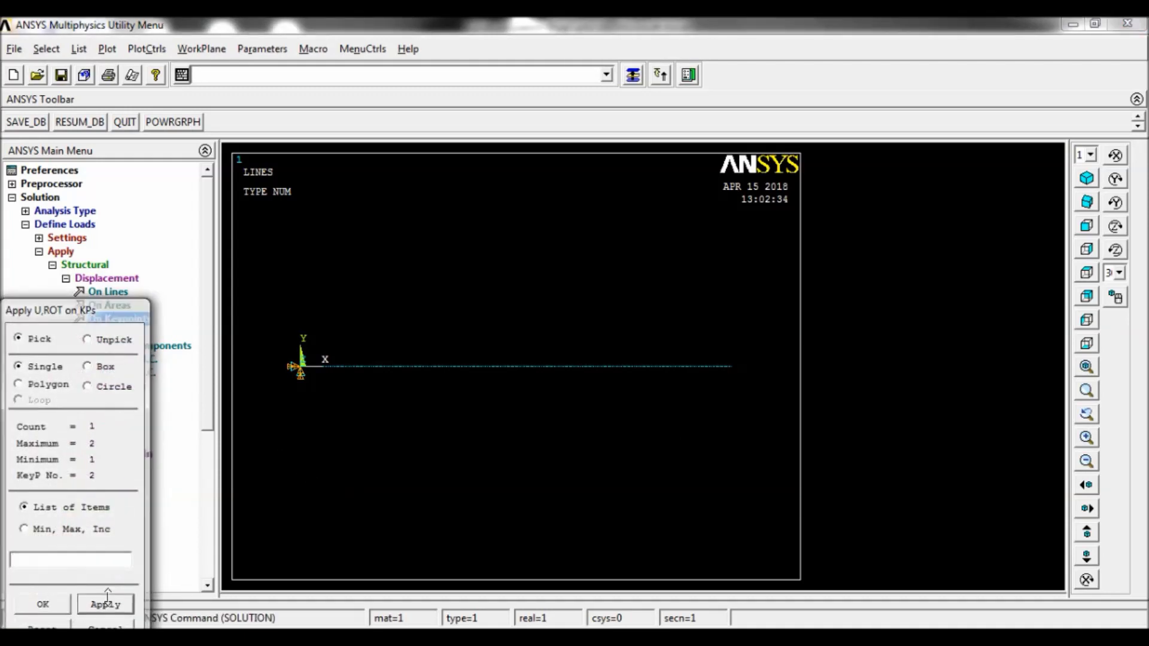
click(656, 304)
click(654, 291)
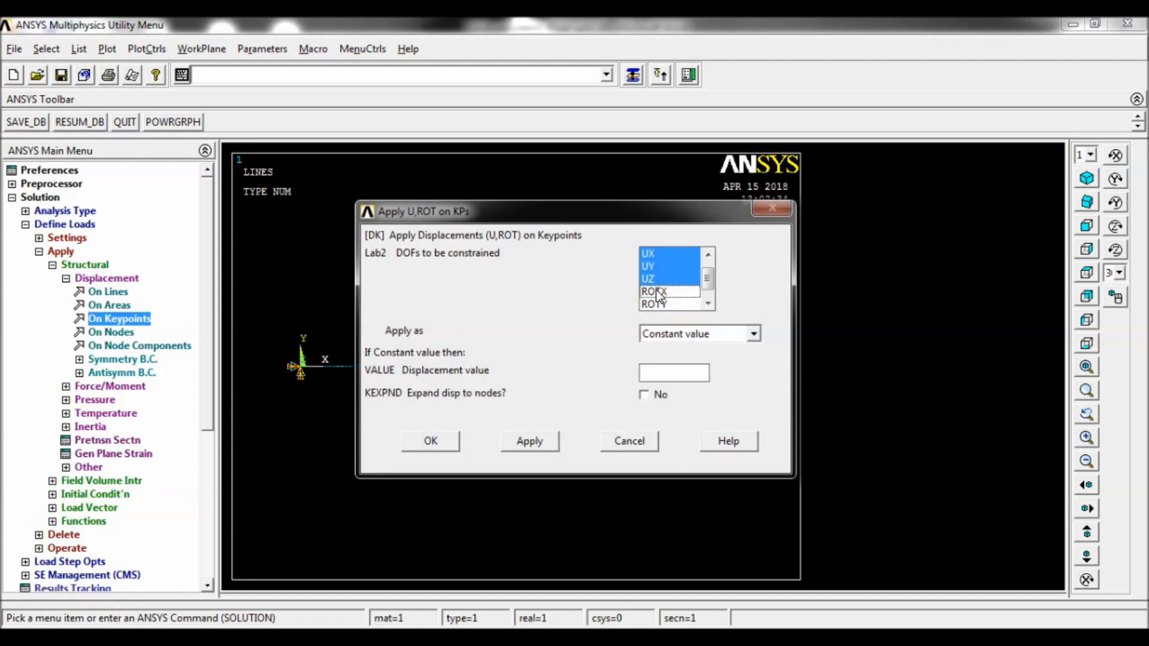
click(652, 279)
click(656, 254)
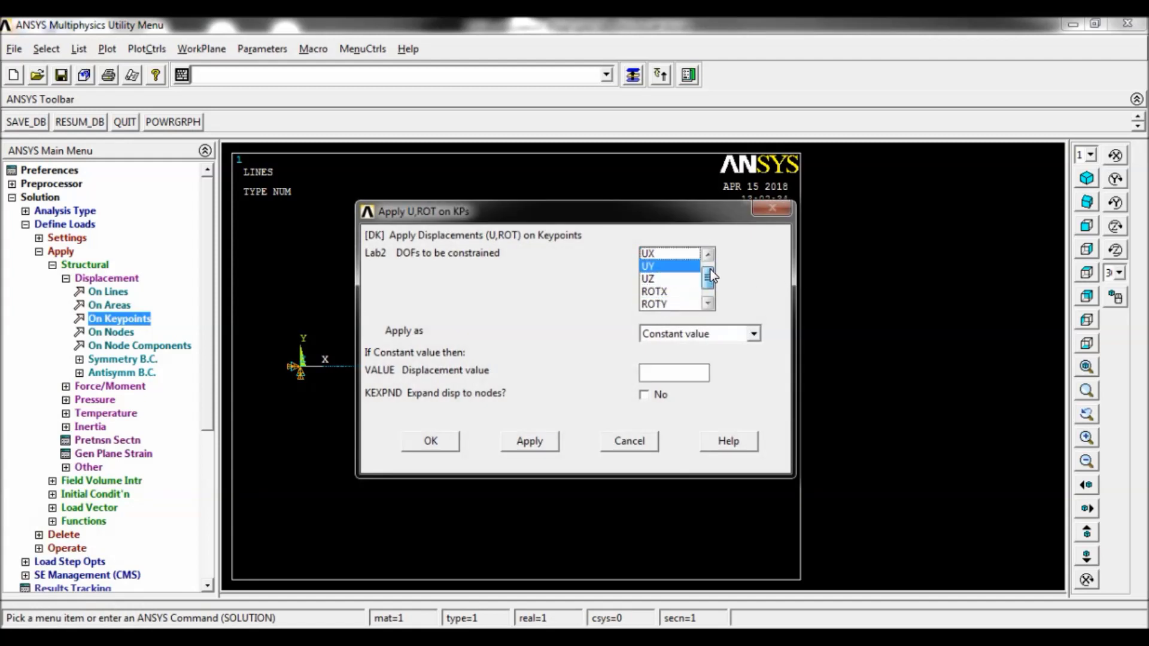
click(710, 268)
mouse_move(710, 268)
mouse_down()
mouse_move(716, 299)
mouse_move(710, 269)
mouse_up()
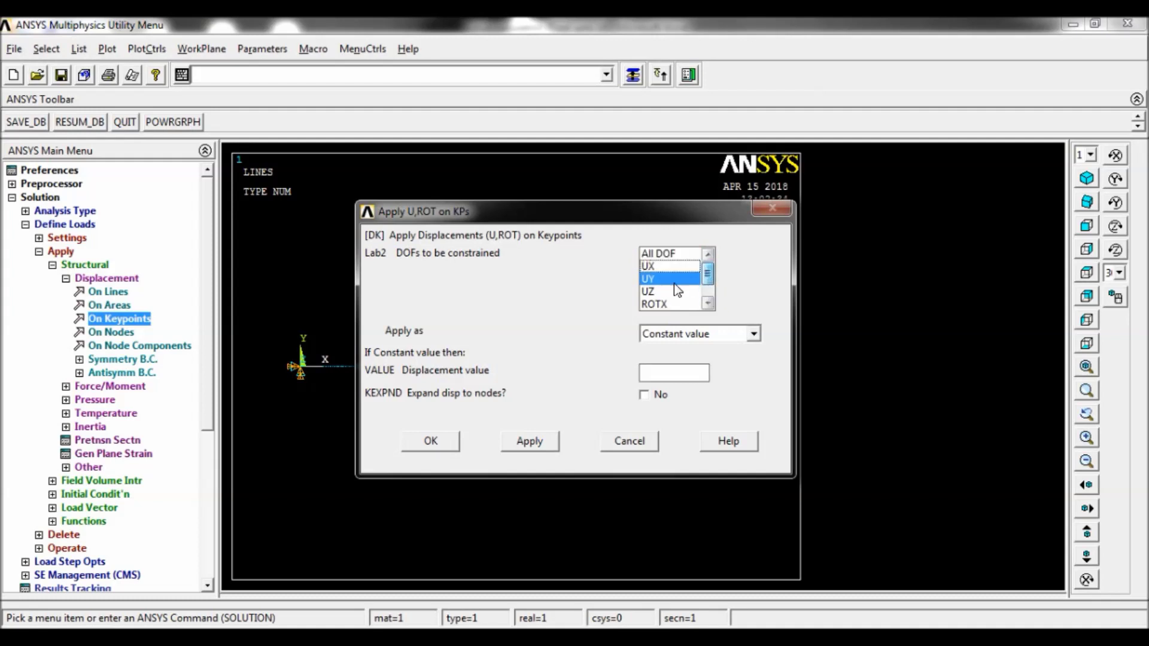
click(432, 442)
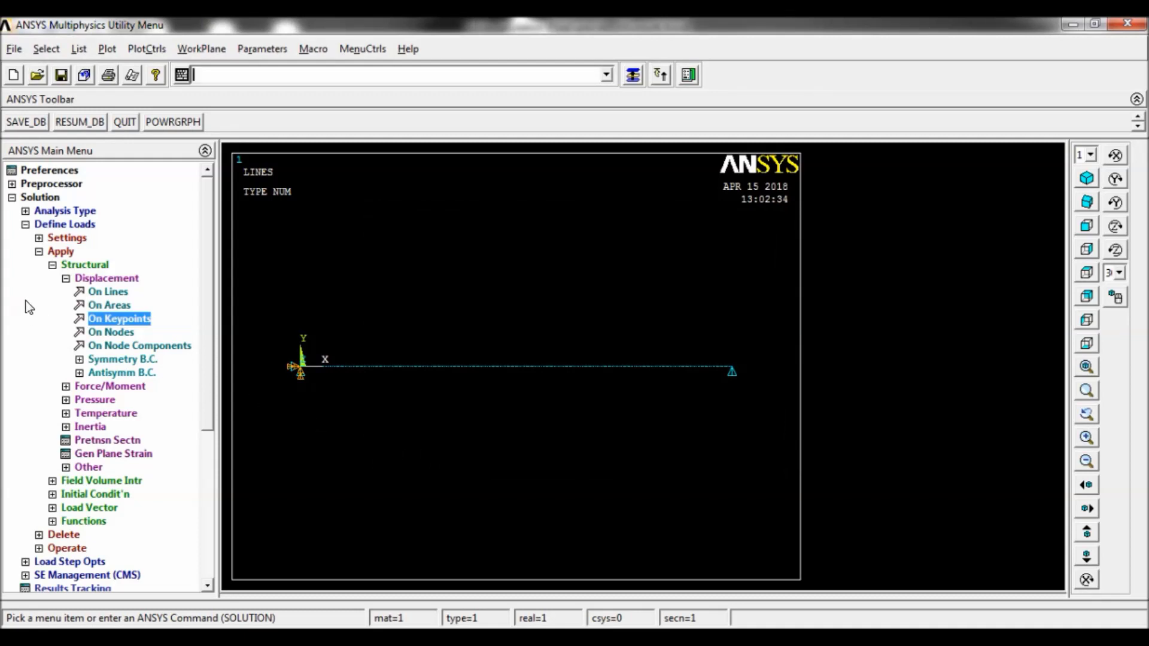
Box-select all 200 beam elements for a beam pressure load
click(103, 399)
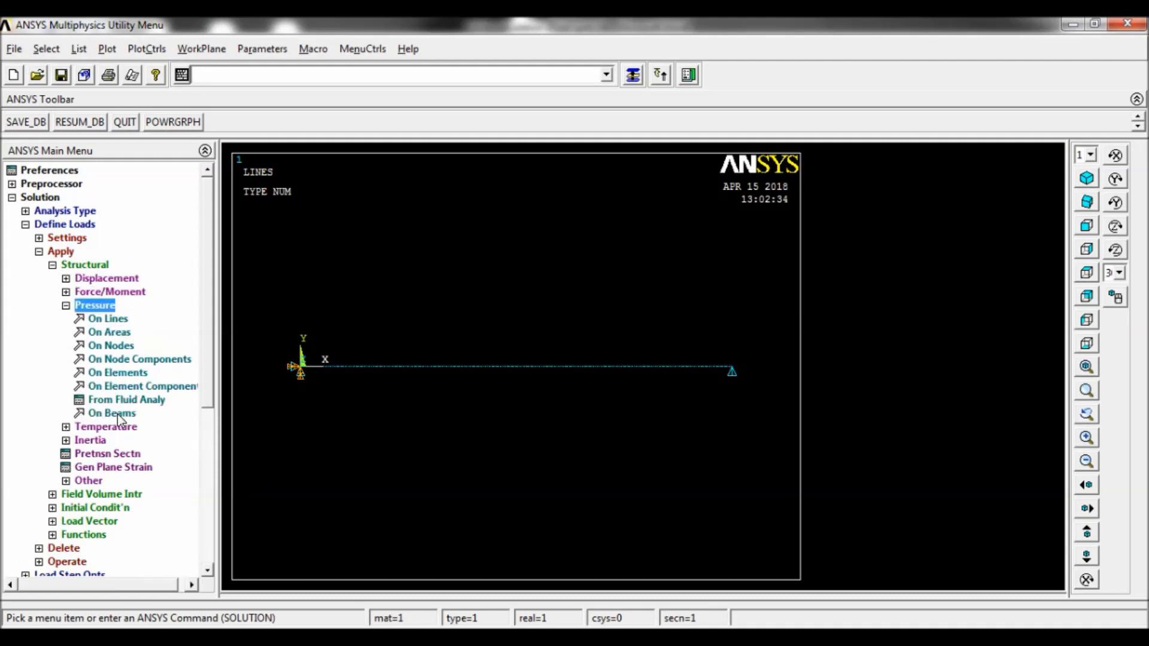
click(117, 415)
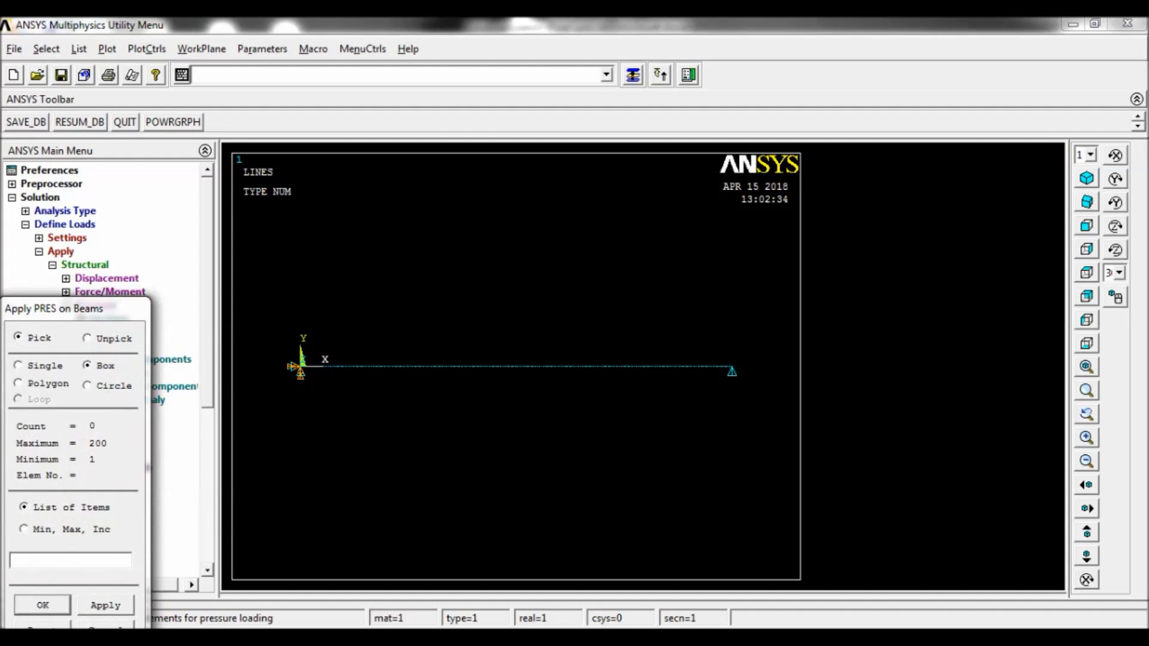
drag(261, 310, 772, 433)
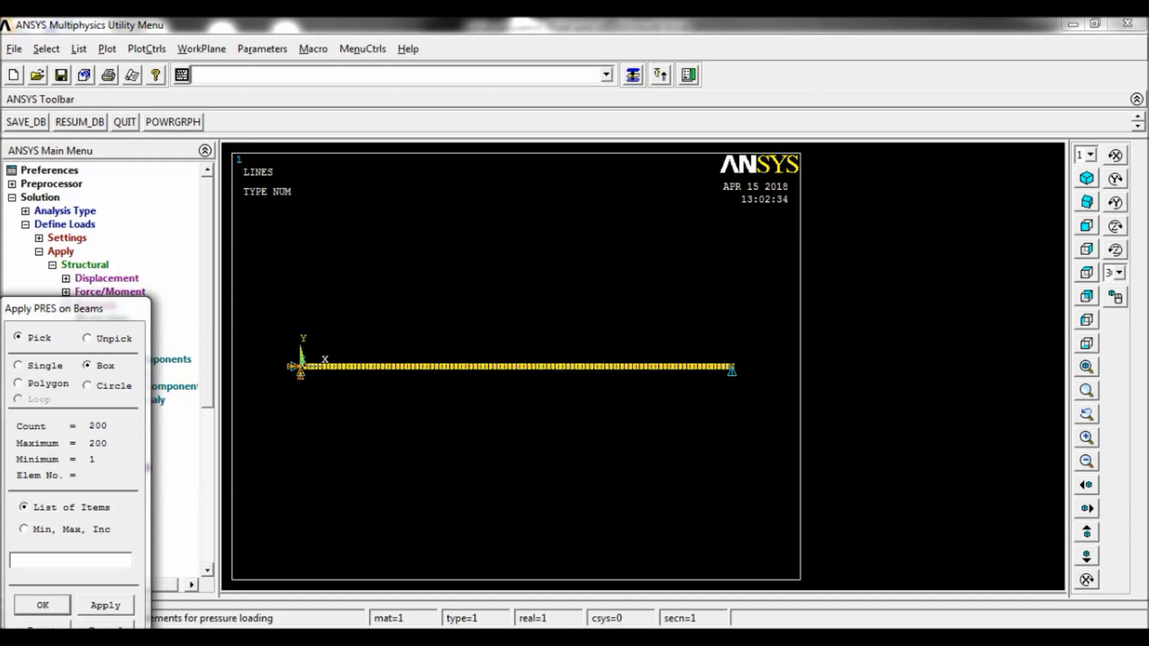
click(106, 605)
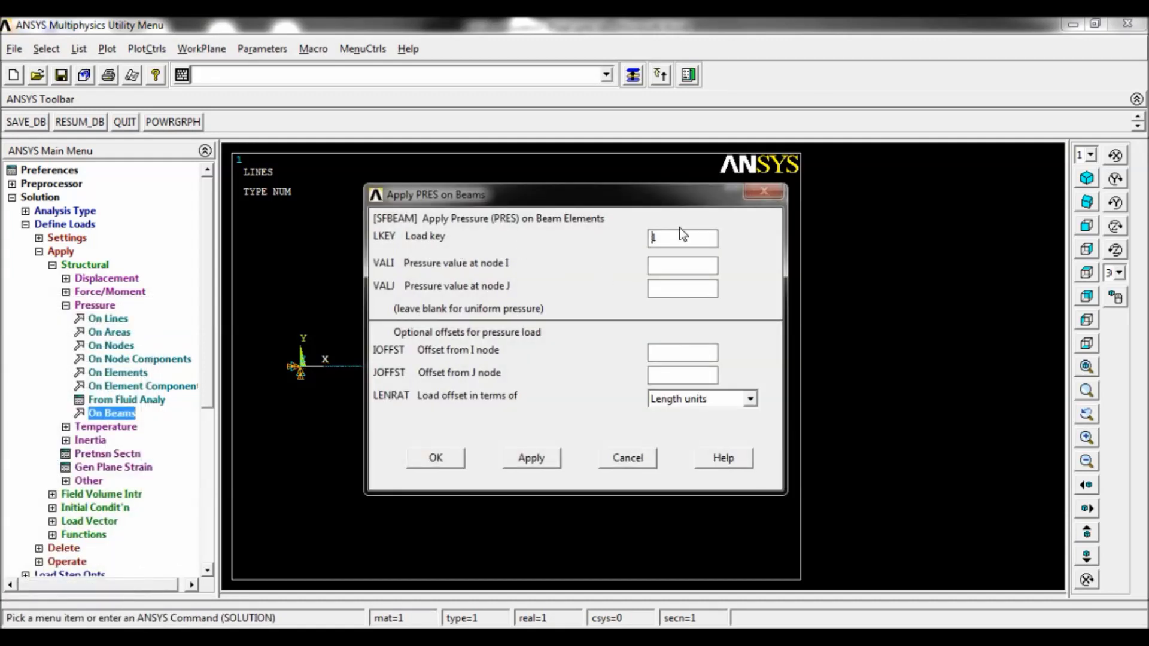
Set load key 2 with pressure value 10, apply it, and dismiss the warning
drag(667, 237, 597, 233)
text(2)
key(Tab)
text(10)
click(444, 458)
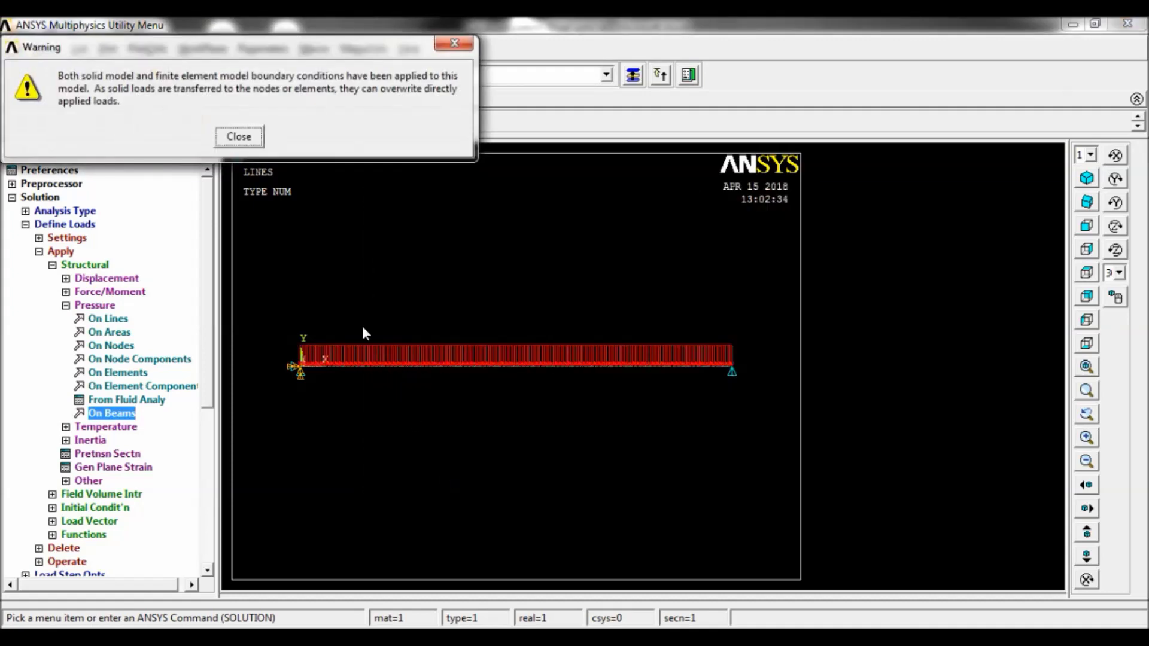
click(238, 137)
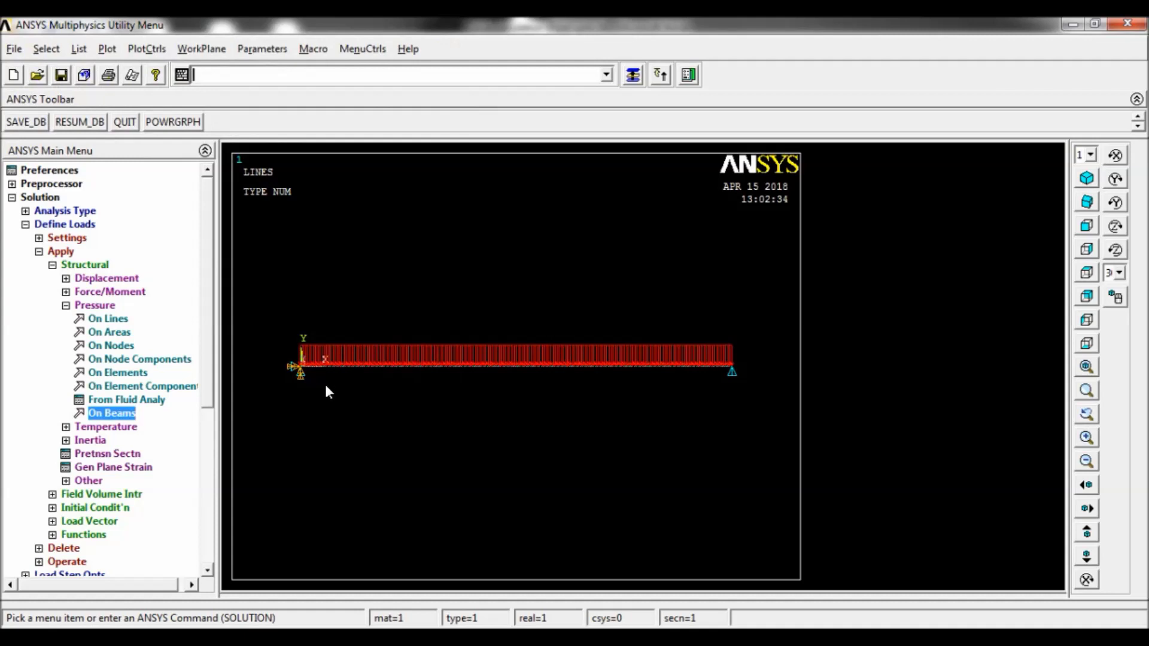
Solve the current load step and close the 'Solution is done!' note and /STATUS window
click(208, 571)
click(209, 571)
click(208, 571)
click(208, 571)
click(208, 571)
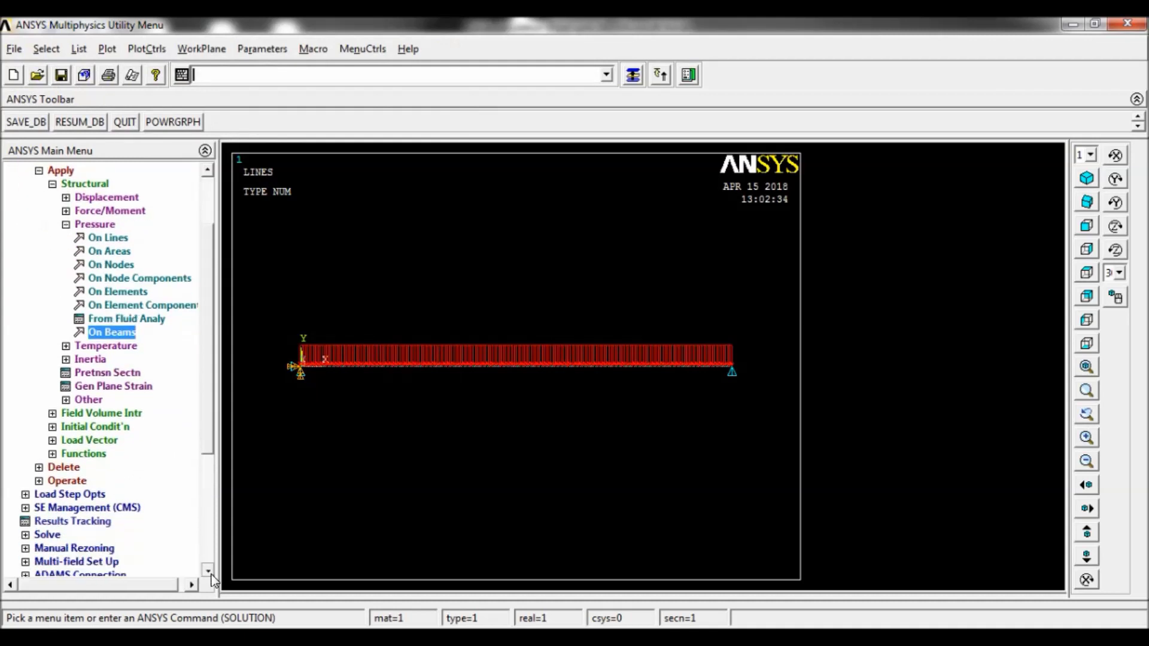
click(48, 534)
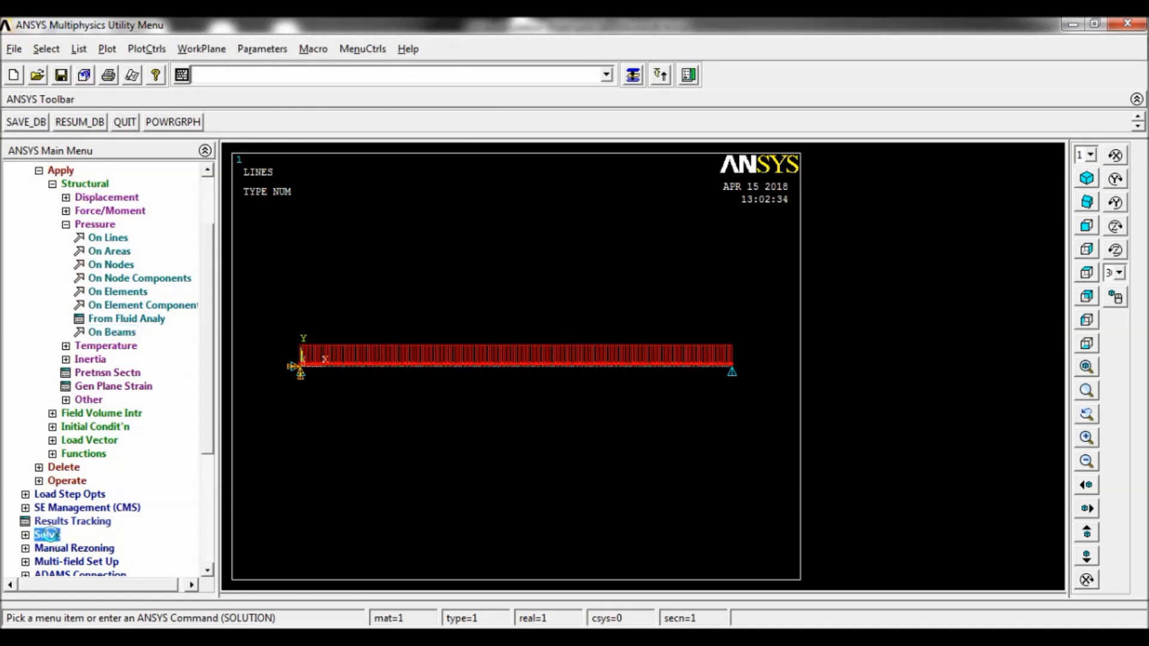
click(67, 296)
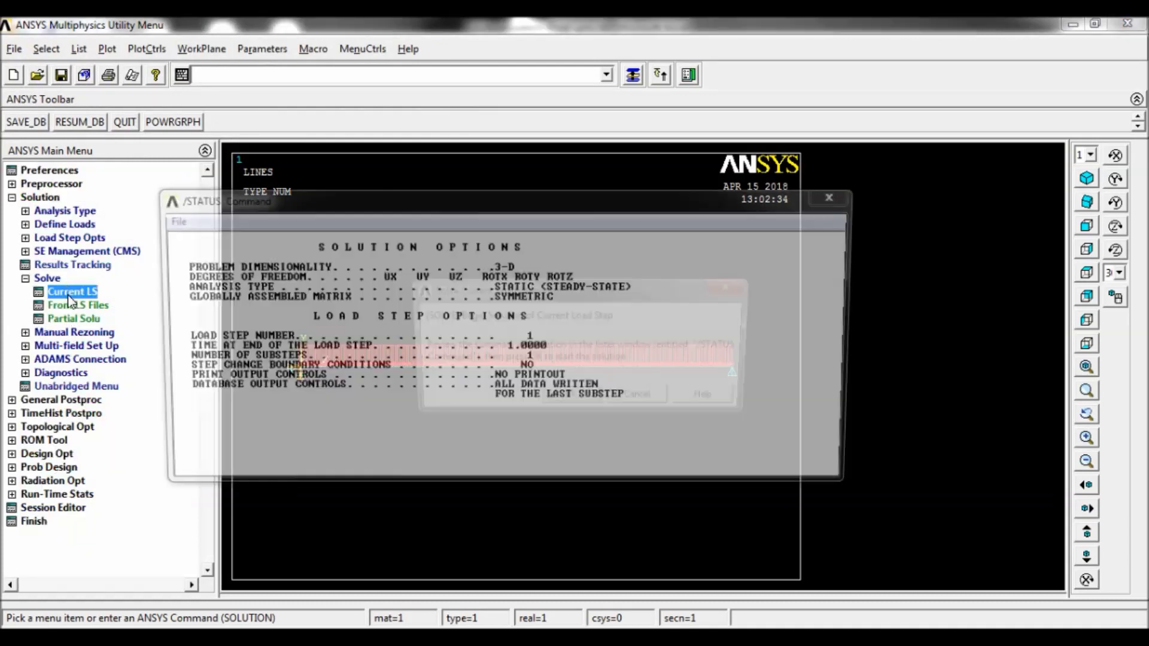
click(586, 401)
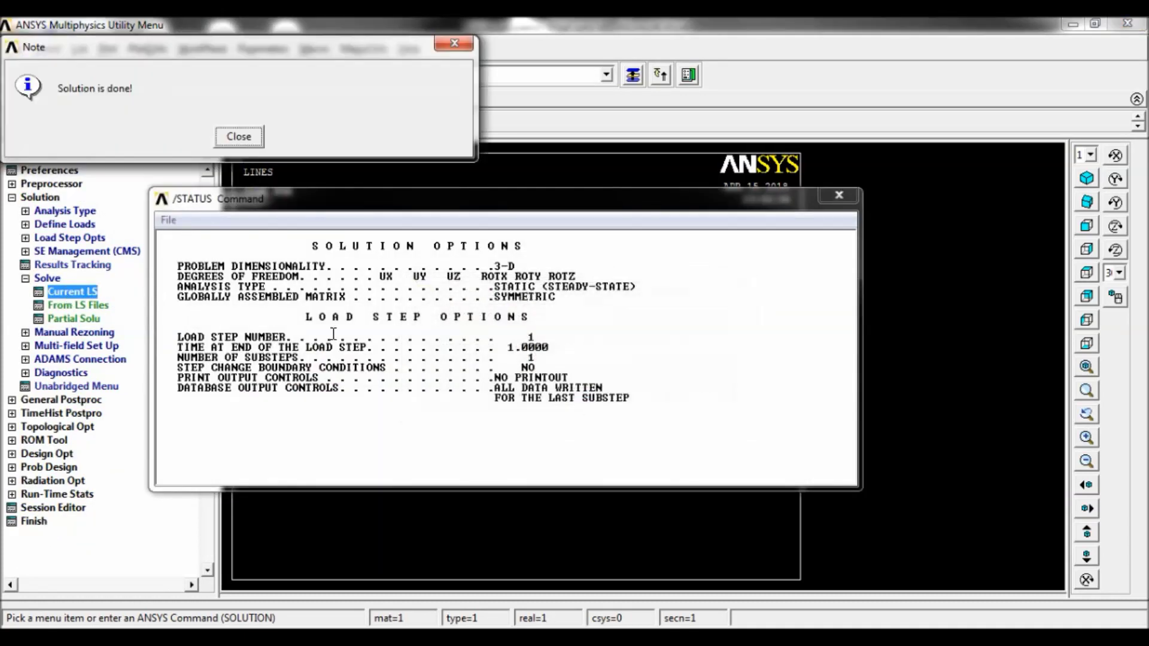
click(238, 137)
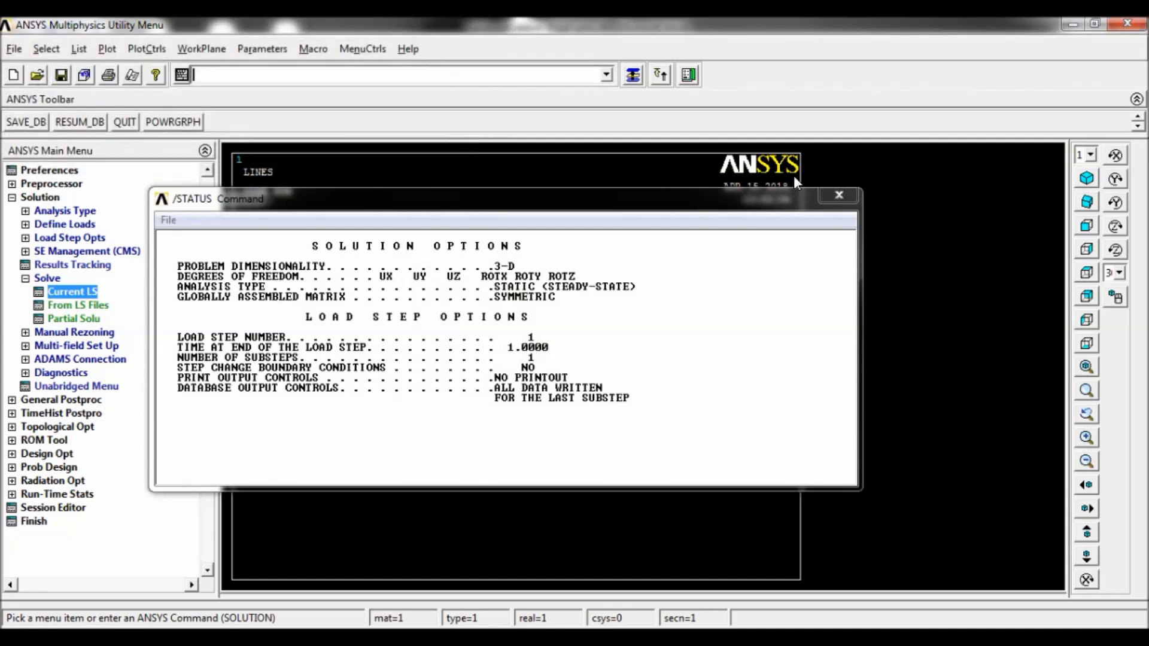
click(839, 195)
Add element table items SMIS3 and SMIS6 from SMISC sequence numbers 3 and 6
click(27, 198)
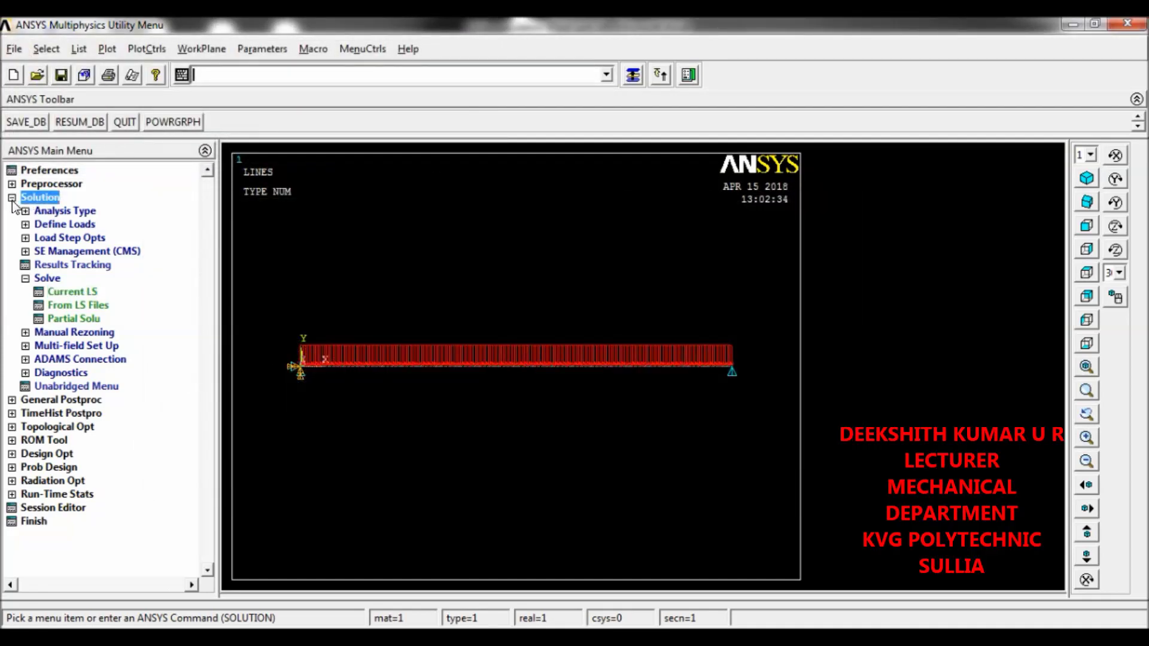
click(45, 211)
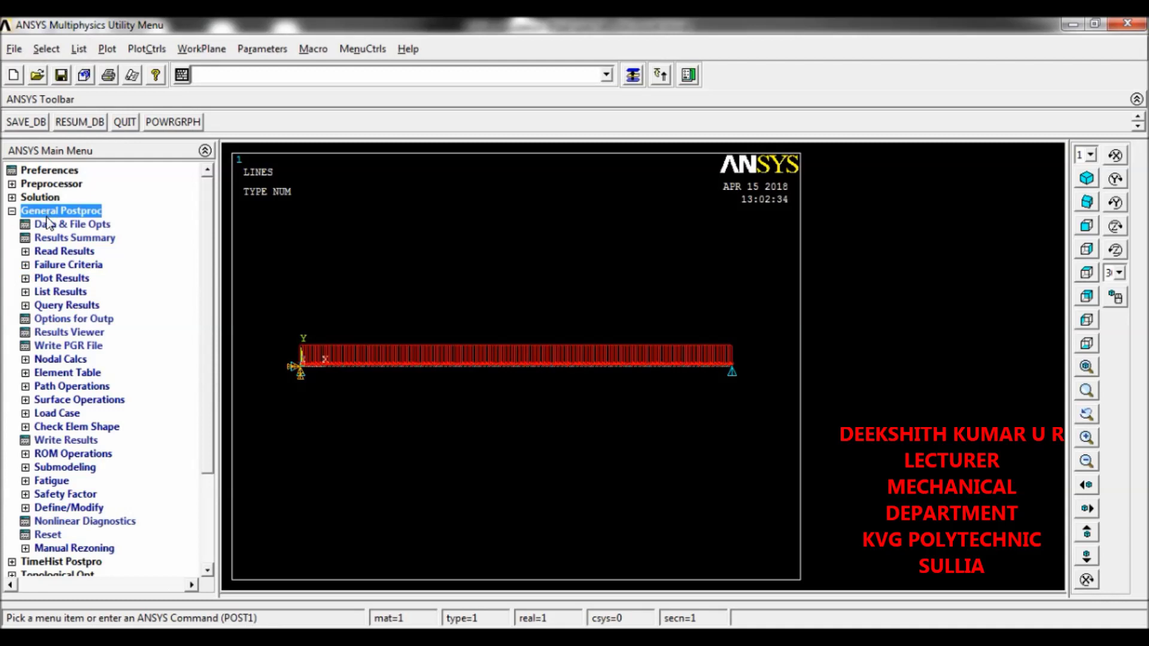
click(75, 374)
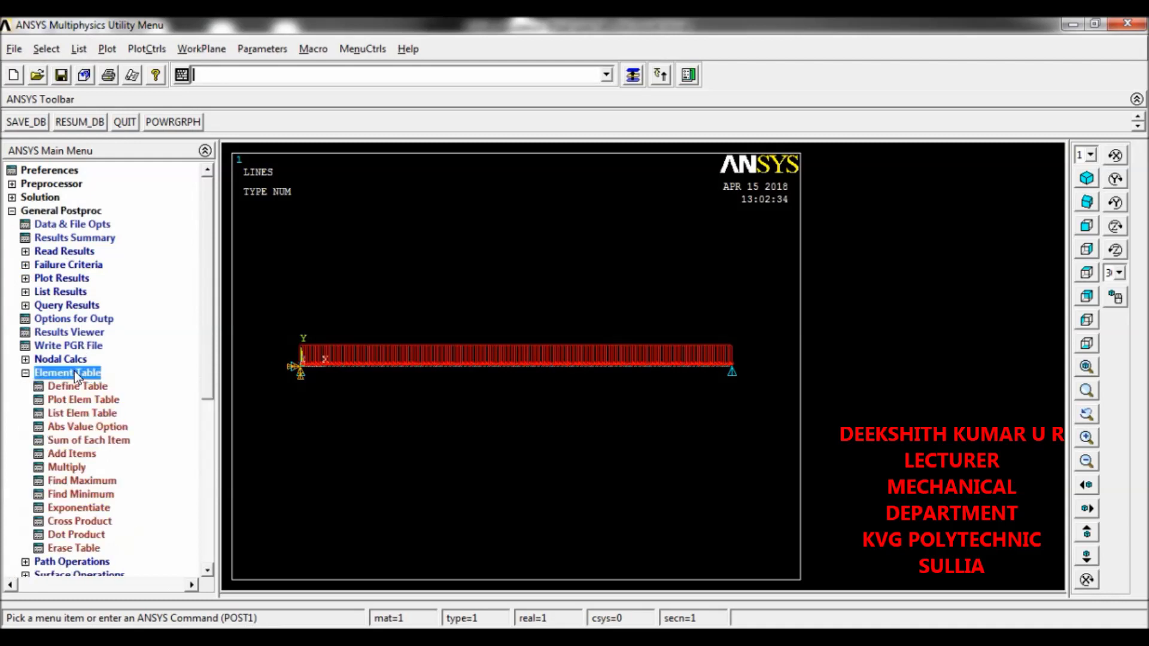
click(80, 387)
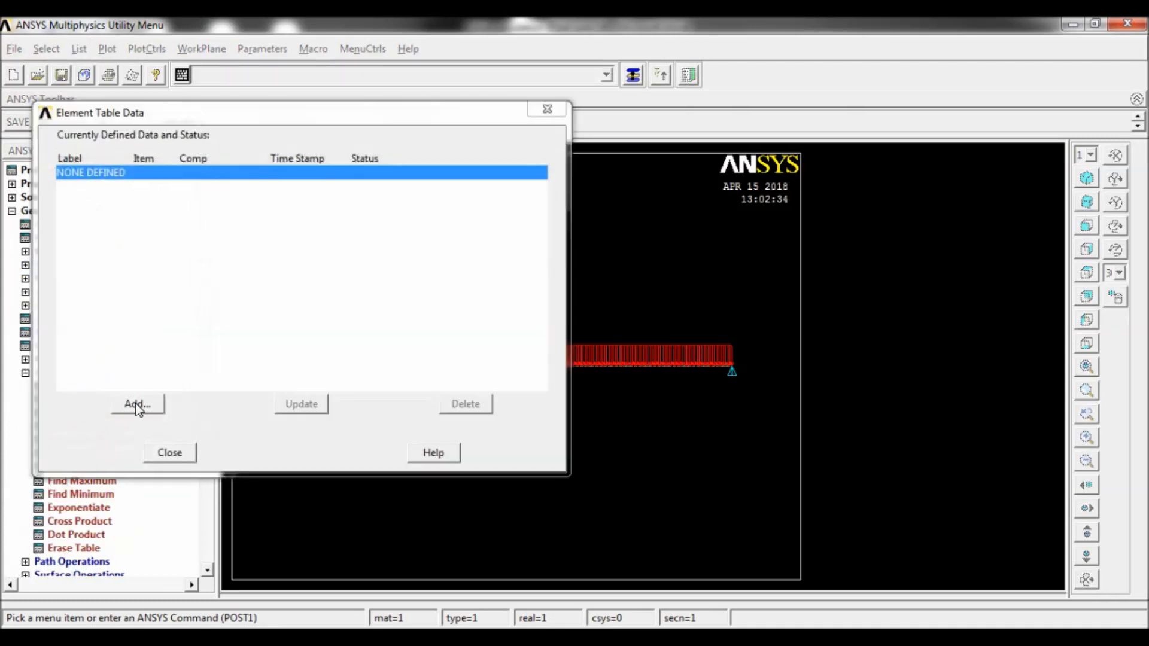
click(136, 403)
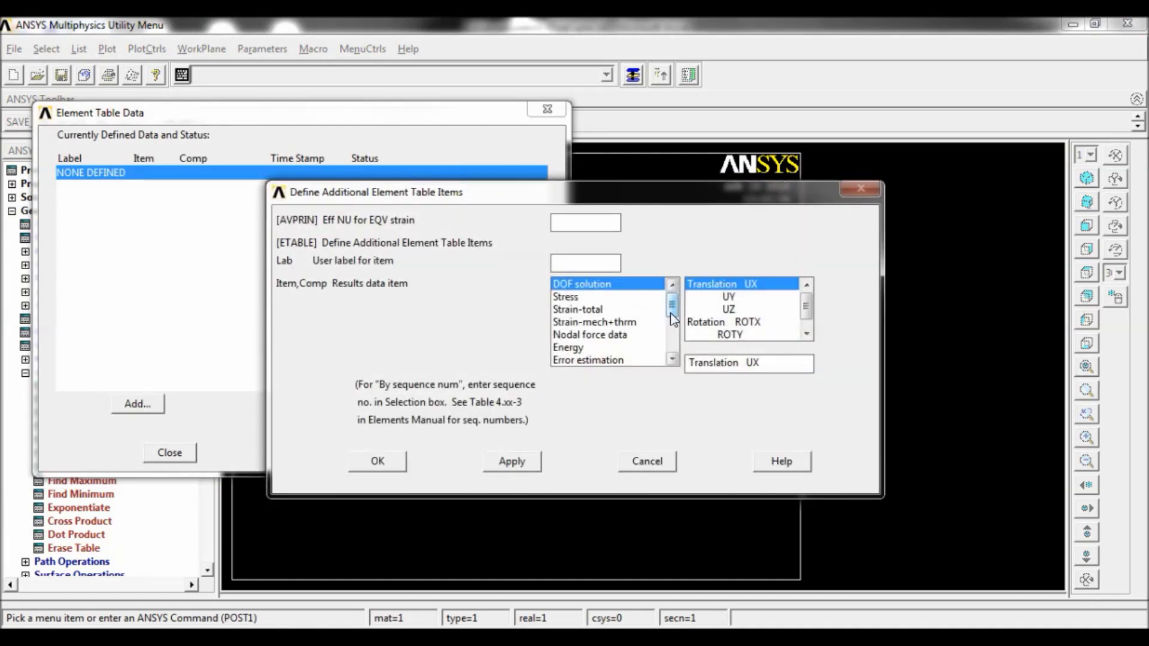
scroll(673, 359, down, 3)
click(608, 361)
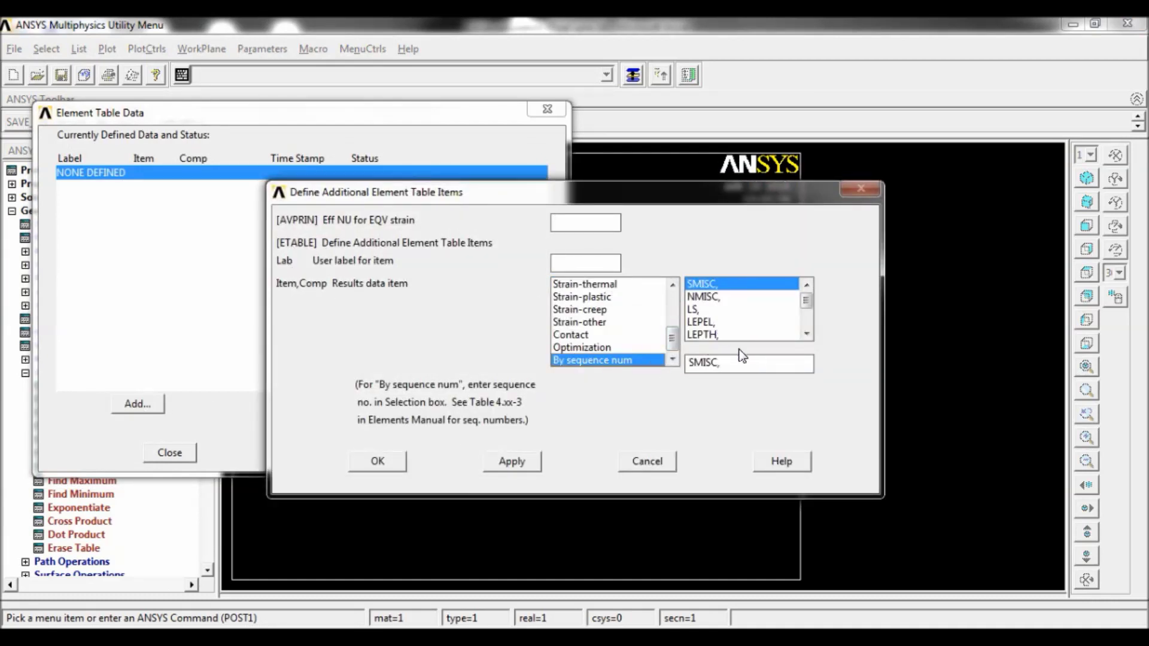
text(3)
click(513, 462)
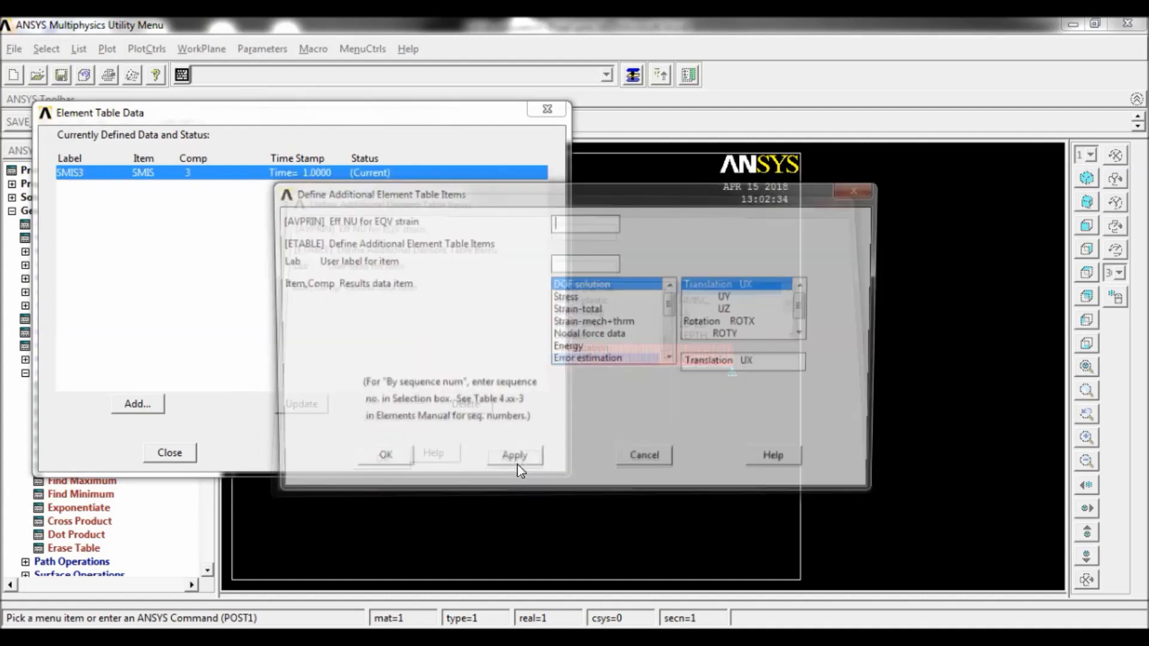
drag(673, 306, 673, 344)
click(608, 360)
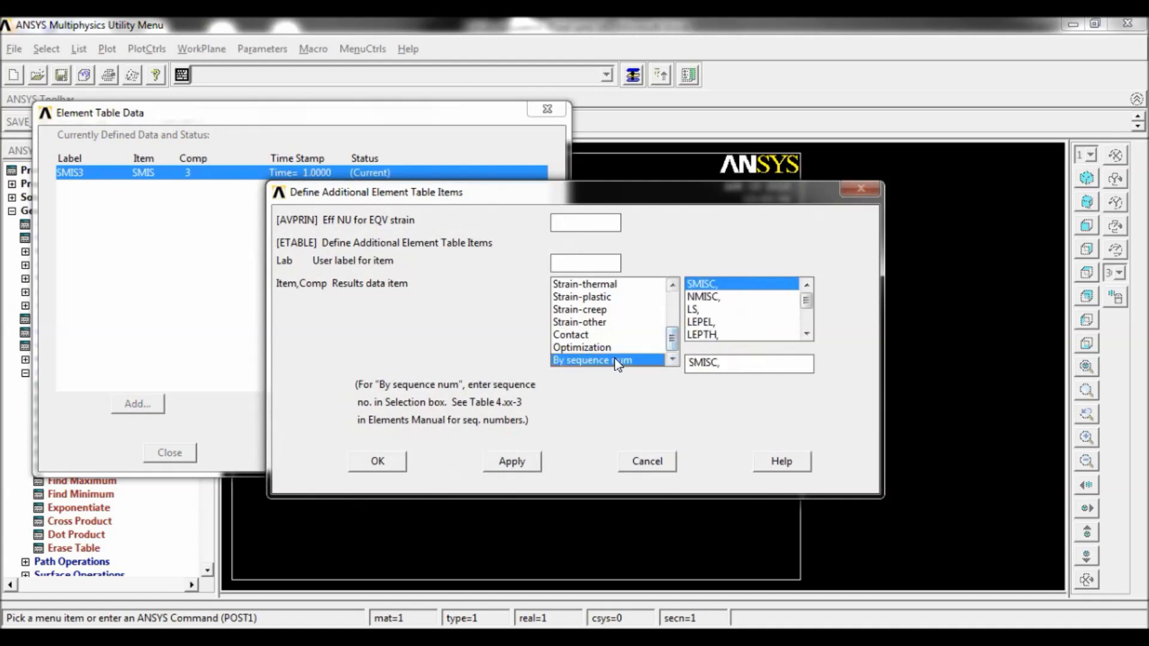
click(735, 364)
text(6)
click(512, 462)
Add SMIS16 and SMIS19 from SMISC sequence numbers 16 and 19, then close the table list
drag(672, 312, 677, 372)
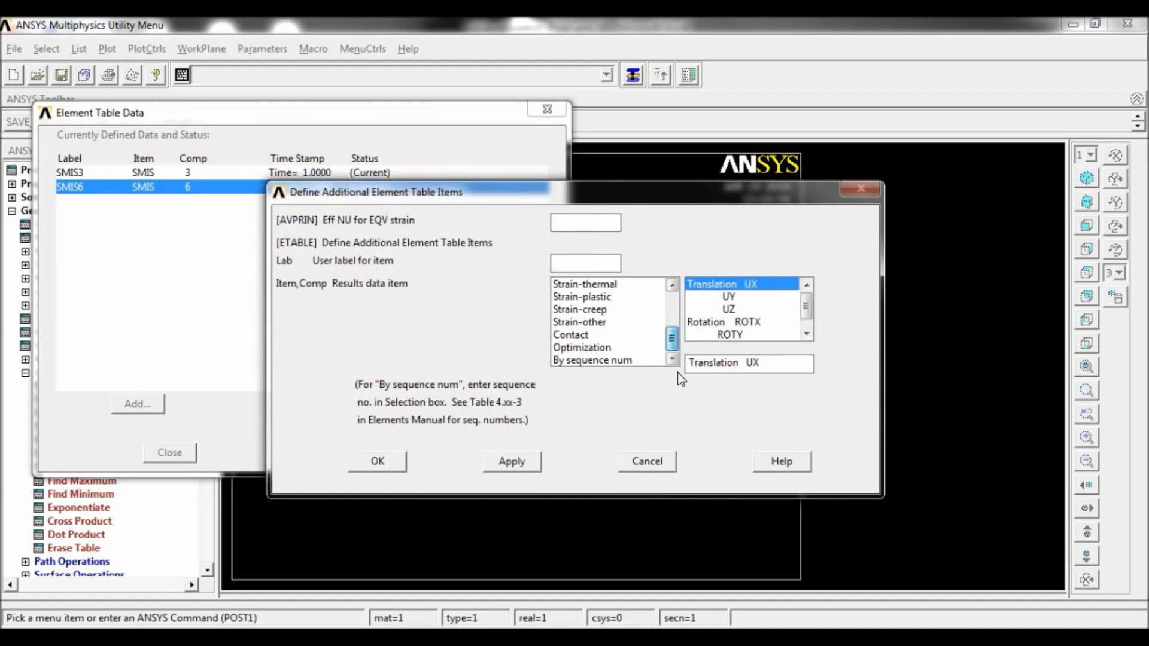
click(599, 360)
click(760, 363)
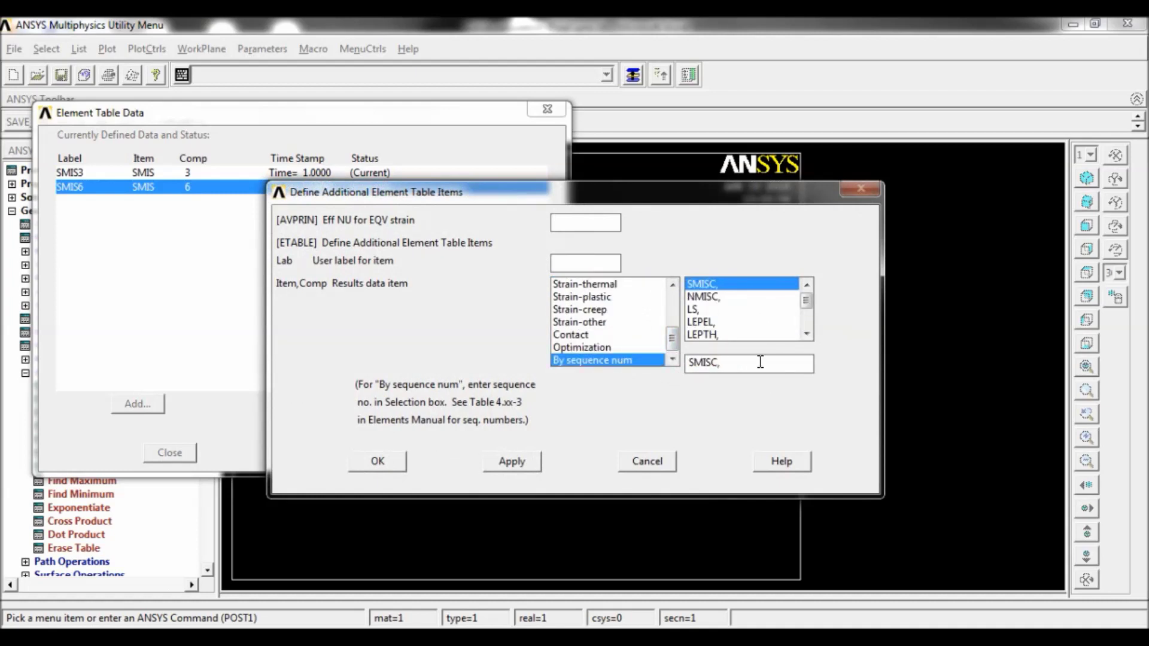
text(16)
click(519, 463)
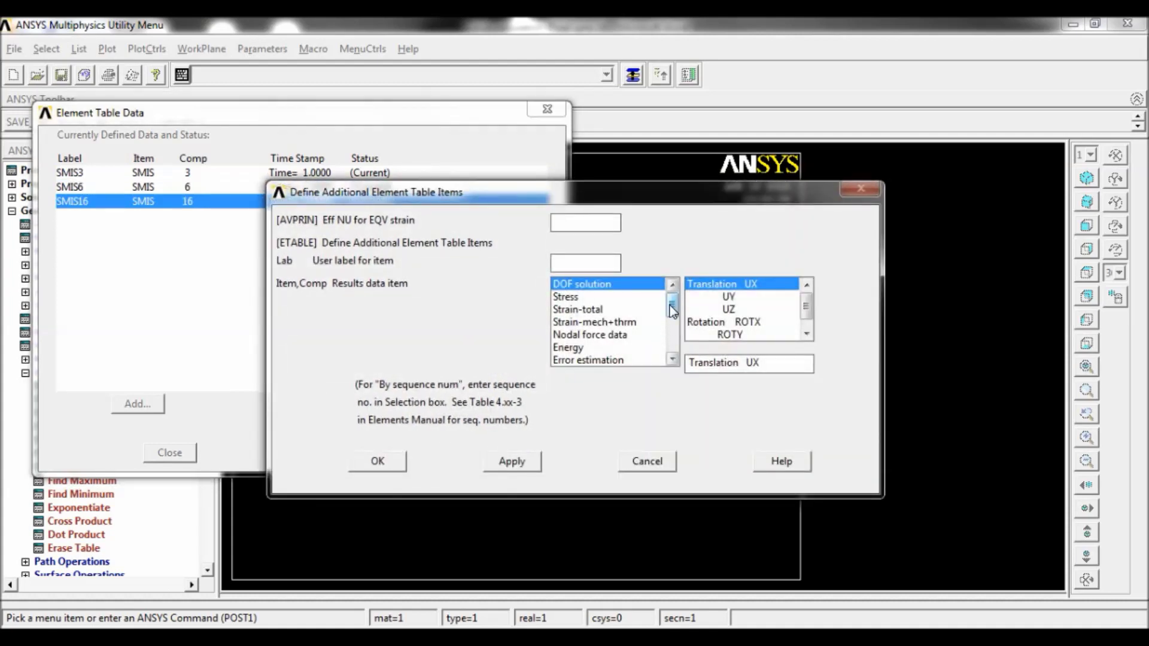
drag(674, 305, 670, 361)
click(653, 360)
click(745, 370)
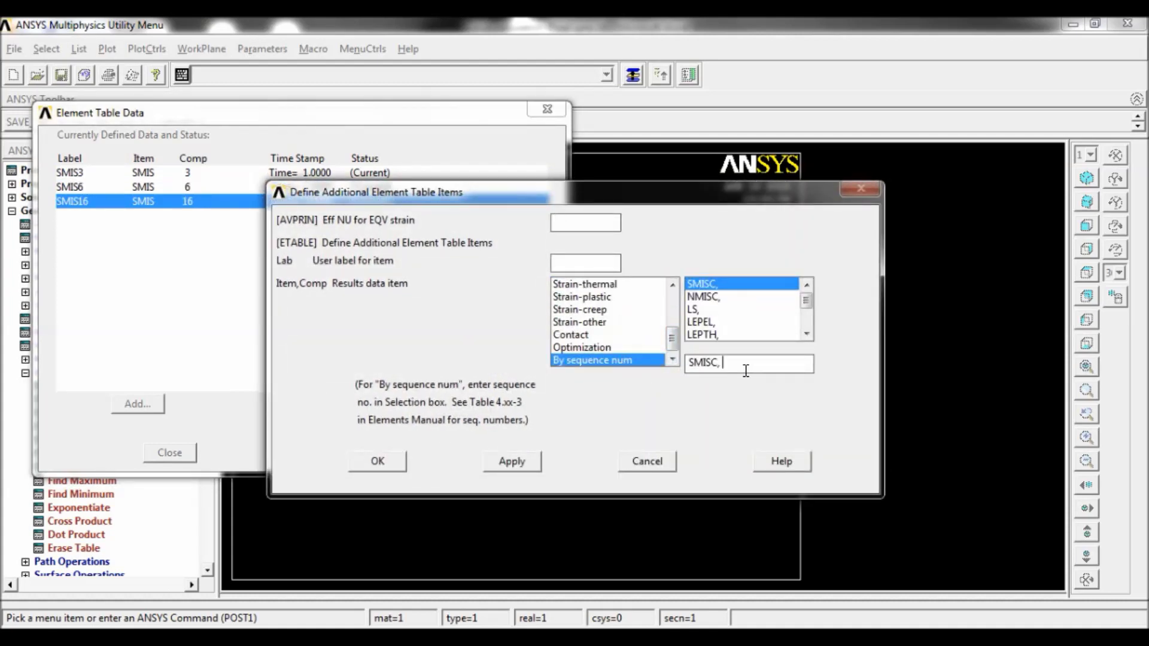
text(19)
click(394, 463)
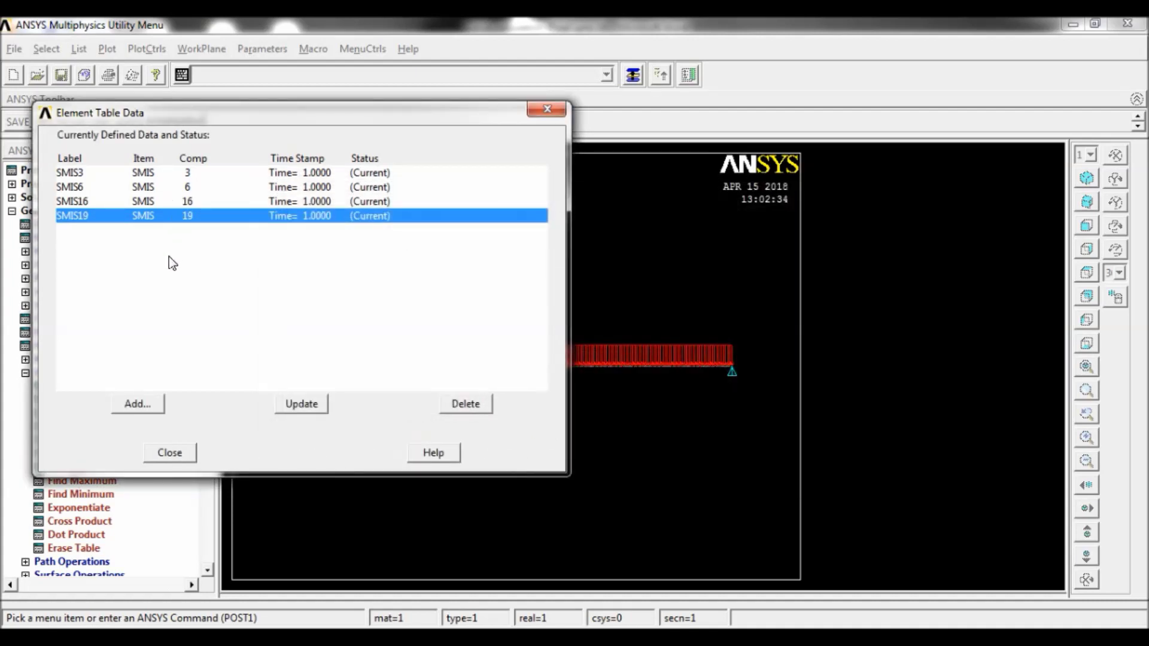
click(168, 453)
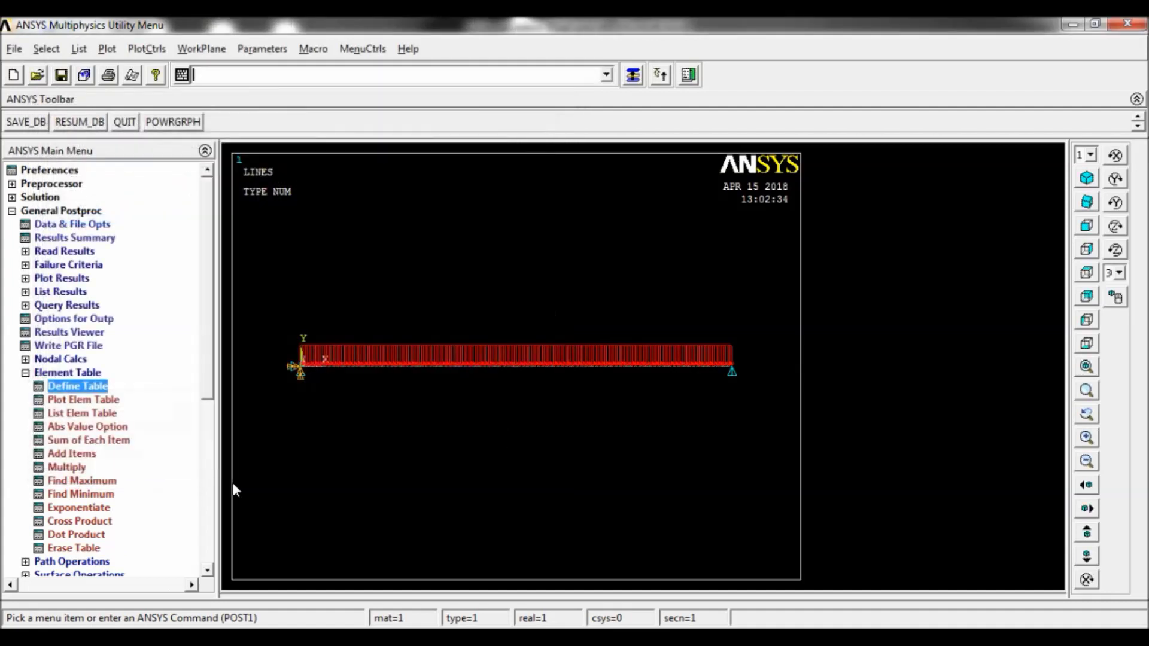
Plot line element results with SMIS6 at node I and SMIS19 at node J as the shear diagram
click(47, 279)
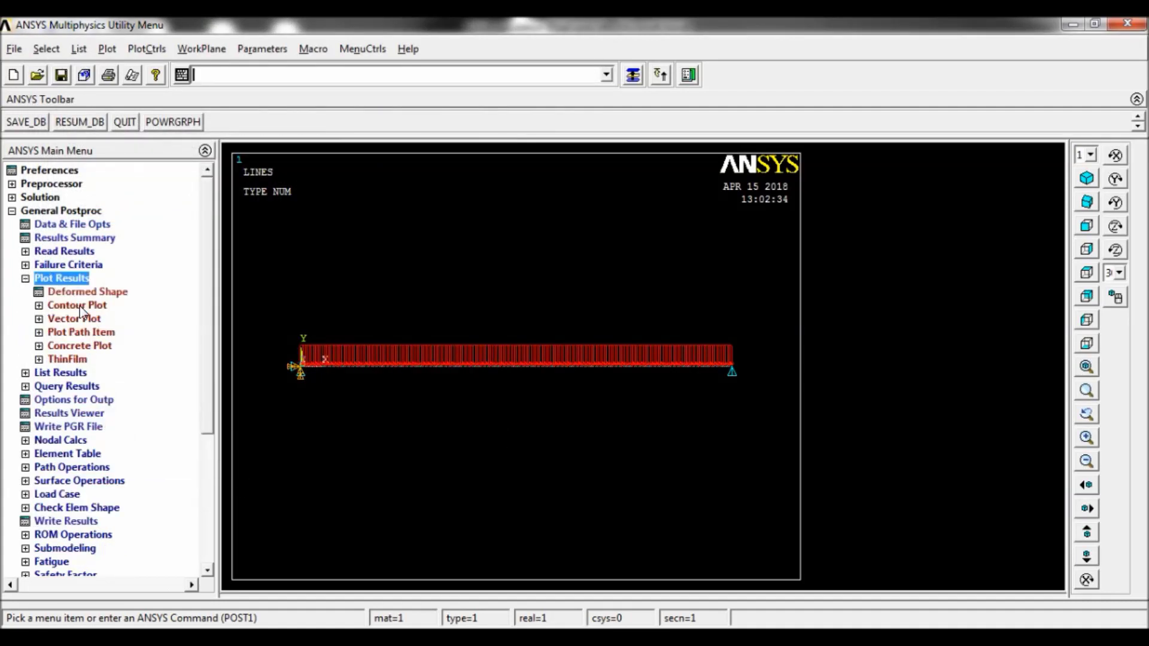
click(80, 307)
click(108, 361)
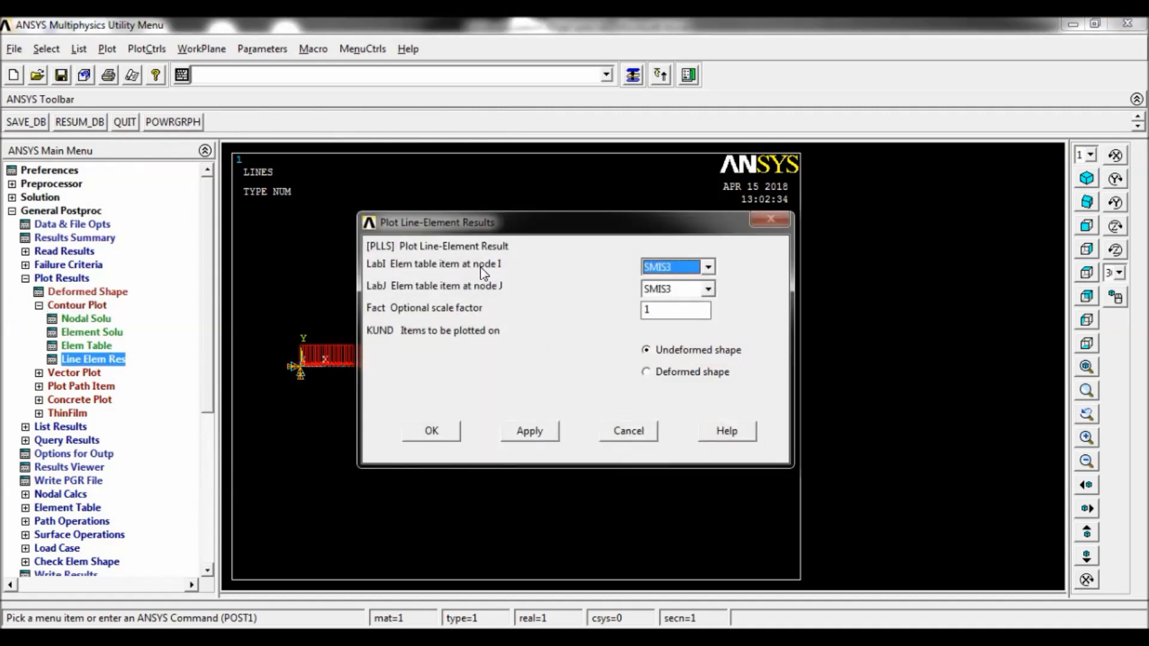
click(707, 268)
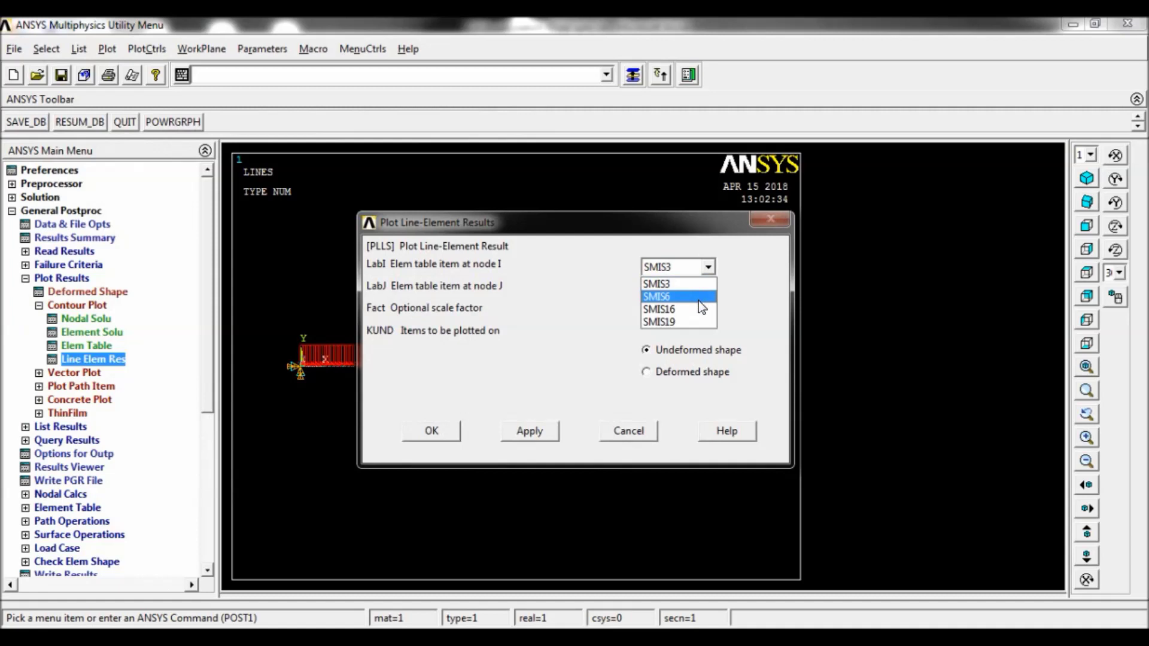
click(698, 297)
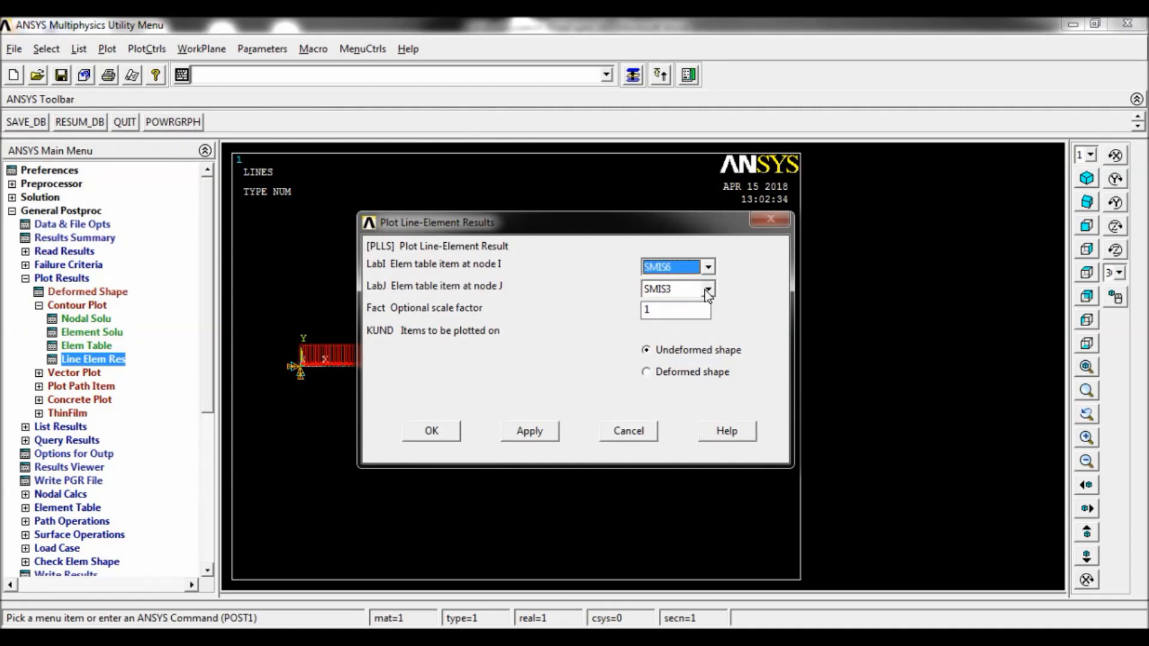
click(706, 290)
click(683, 343)
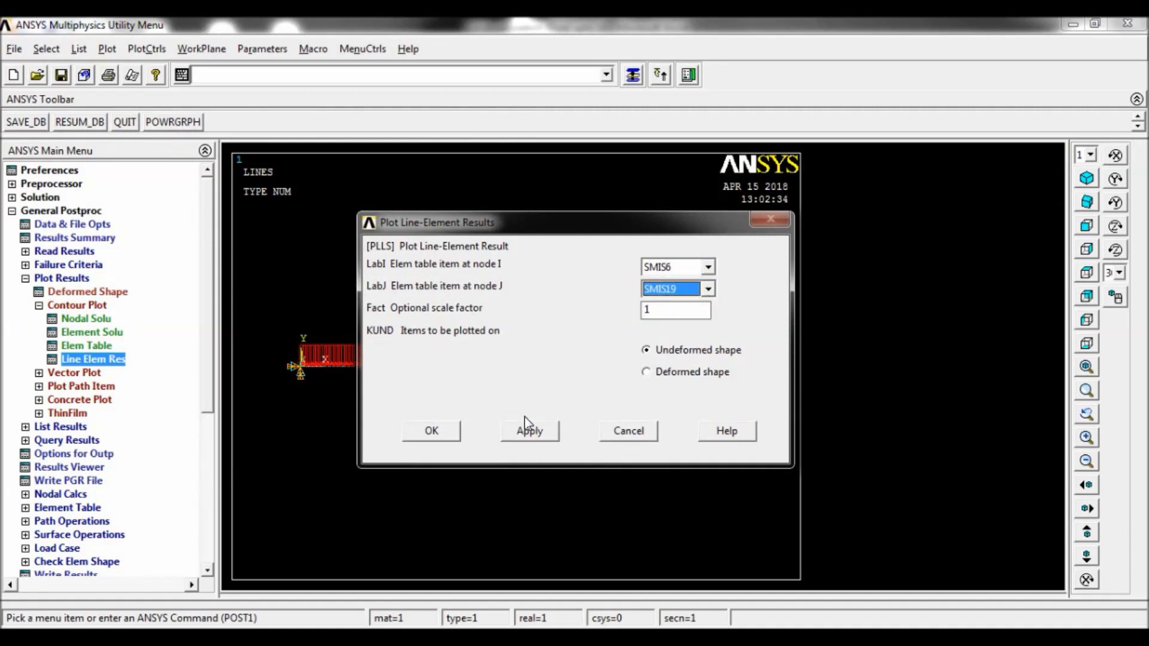
click(450, 436)
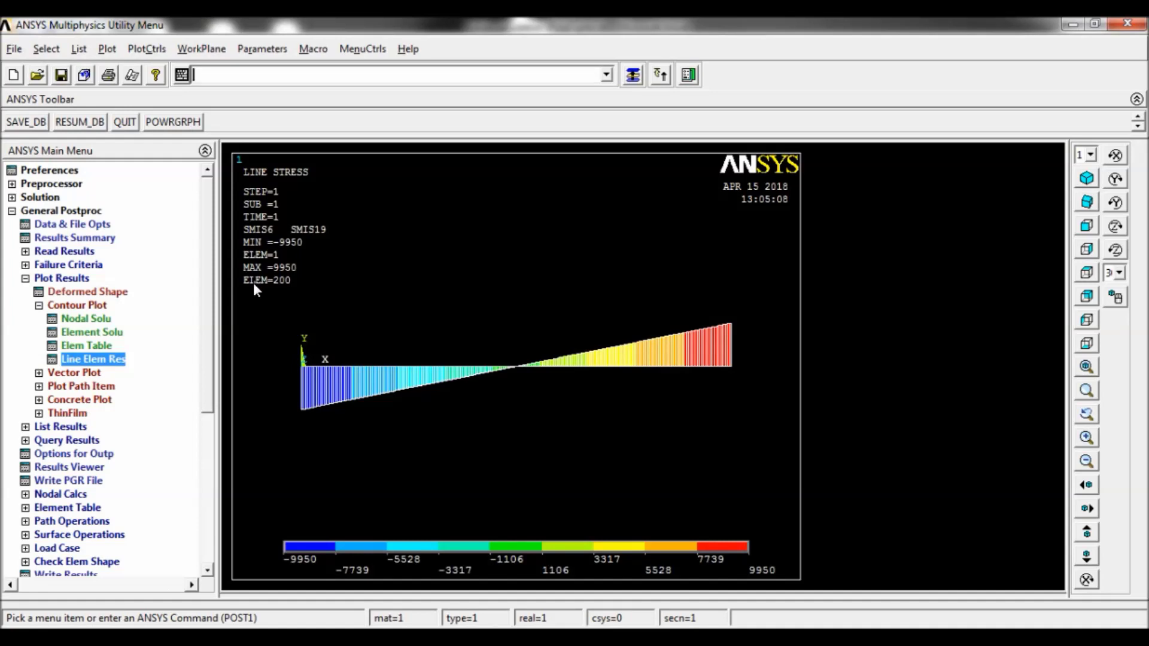
click(110, 360)
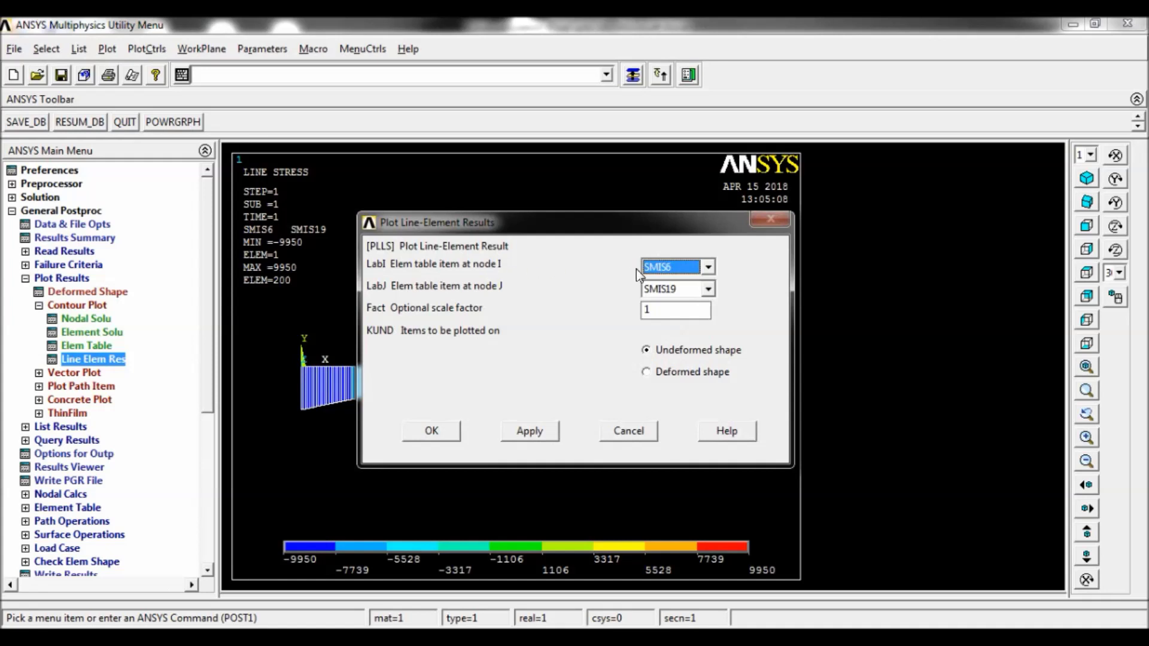
Plot line element results with SMIS3 at node I and SMIS16 at node J
click(709, 267)
click(691, 281)
click(709, 291)
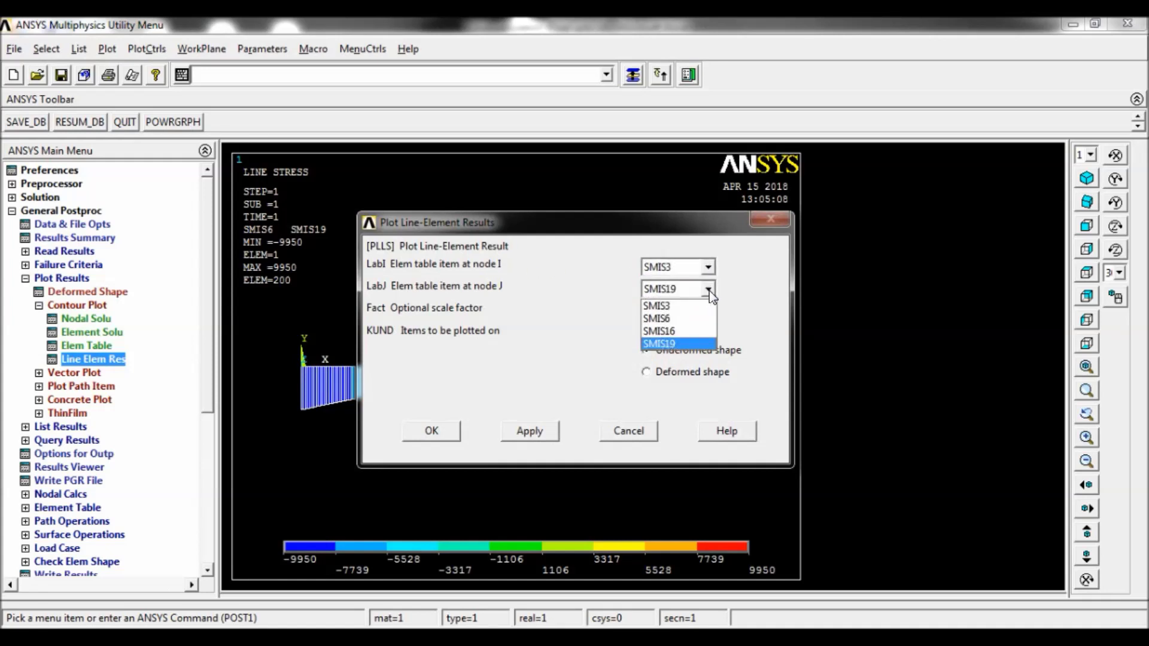
click(686, 331)
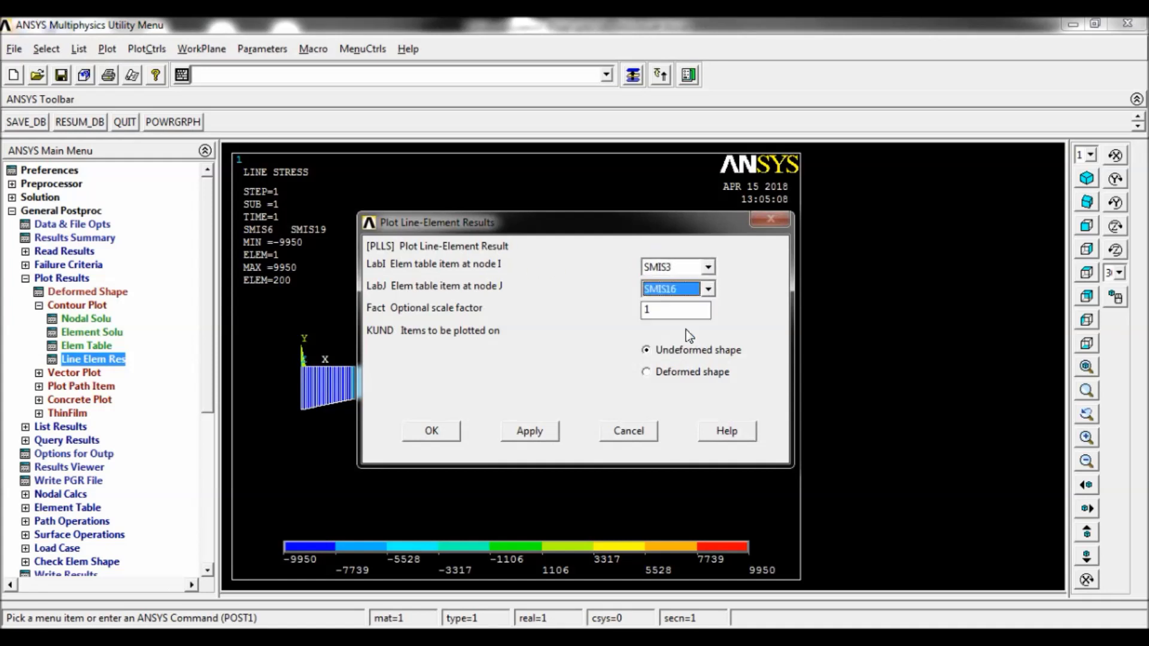
click(440, 430)
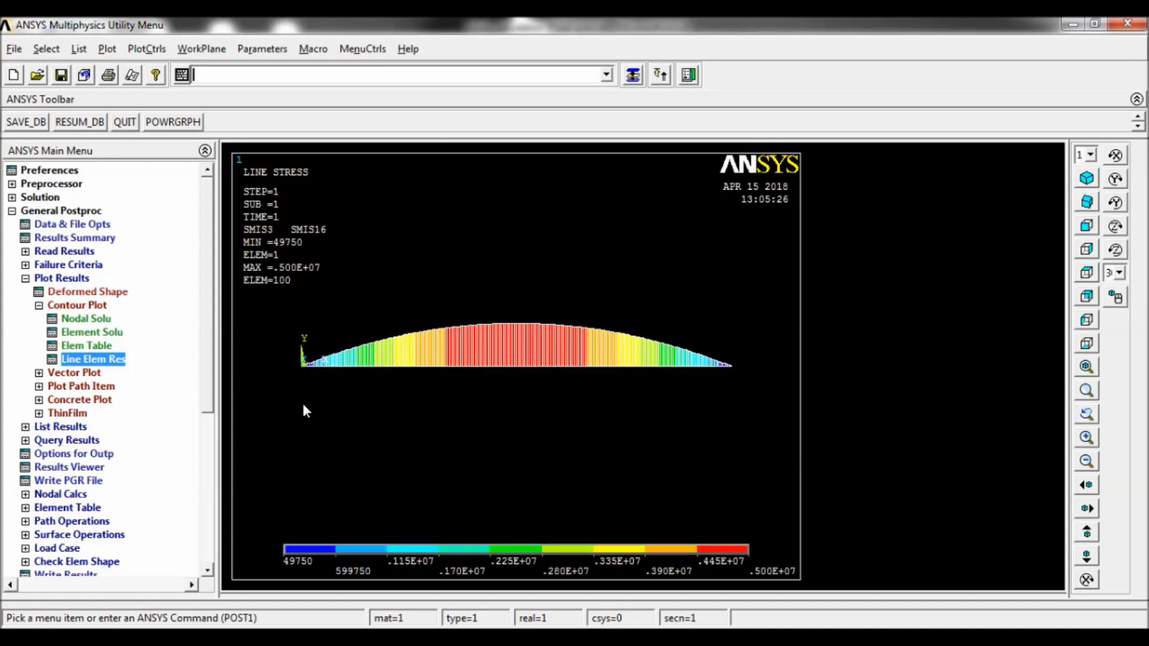